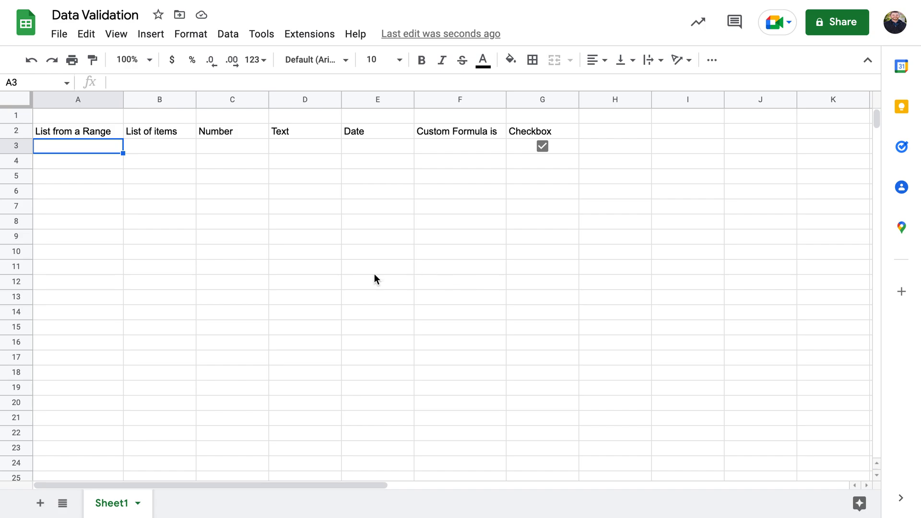
Browse the validation-type headings, from List from a Range to Checkbox, on the practice sheet
click(87, 134)
key(Right)
key(Right)
key(Right)
key(Right)
key(Right)
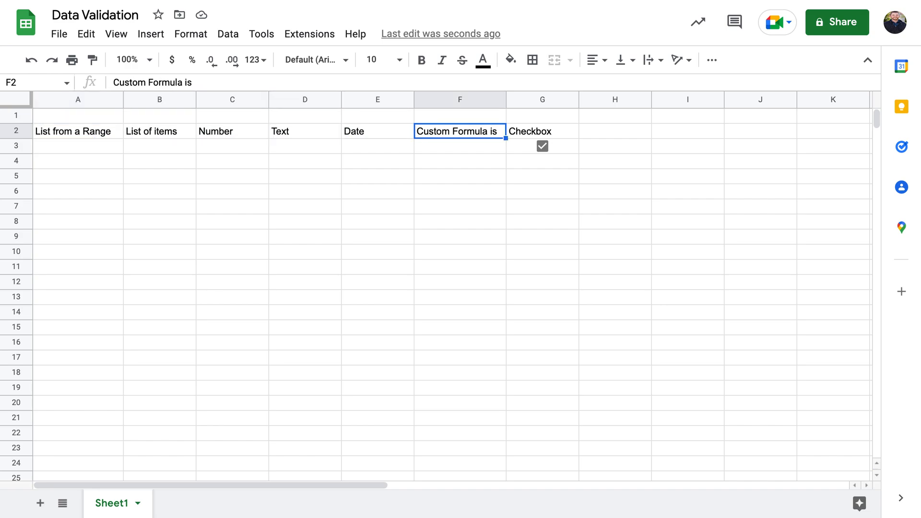
key(Right)
click(89, 146)
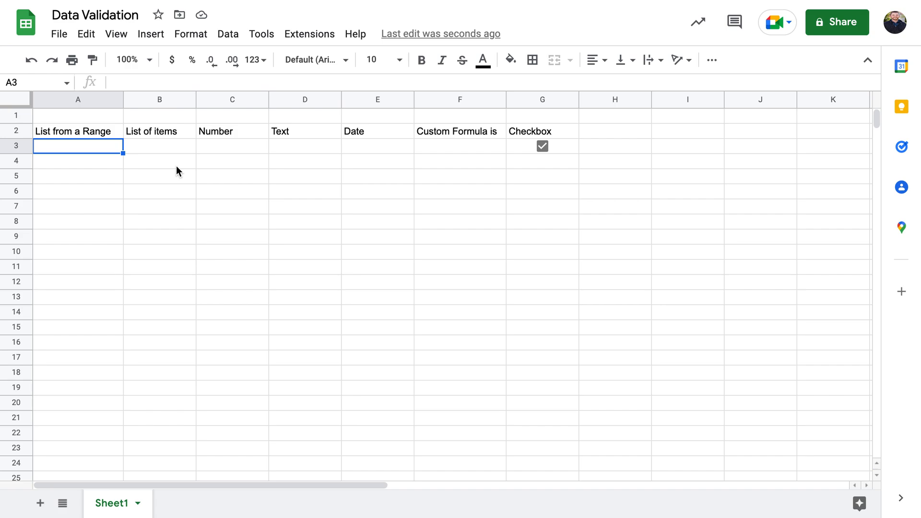
click(55, 134)
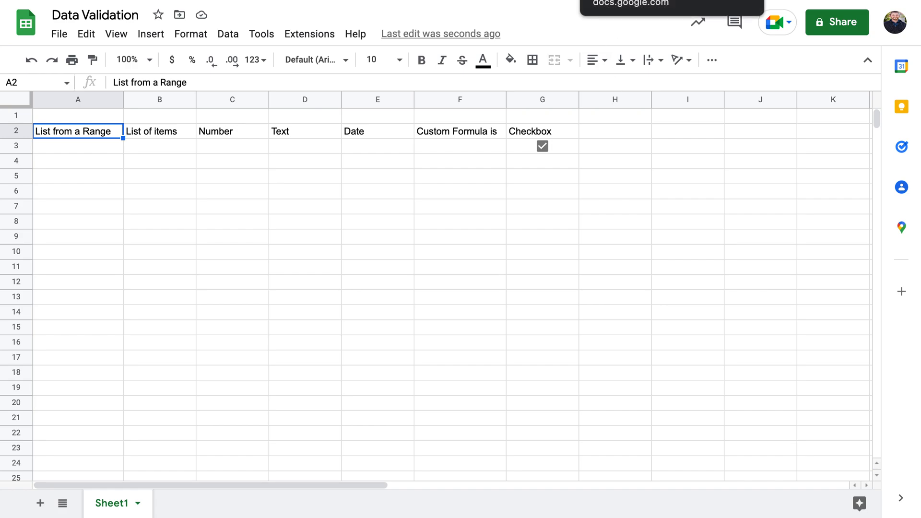
In the SOAP template, review the diagnosis codes in the Treatment Diagnosis dropdown at F16
click(623, 0)
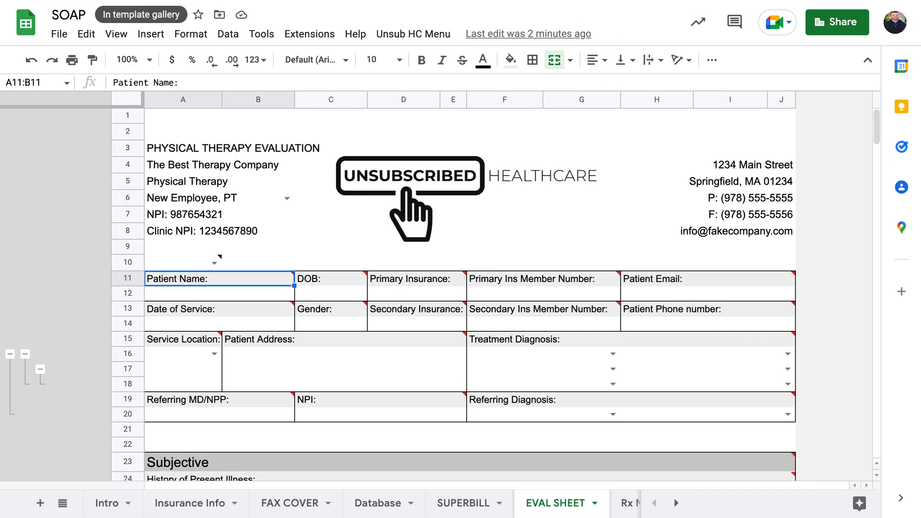
scroll(365, 390, down, 3)
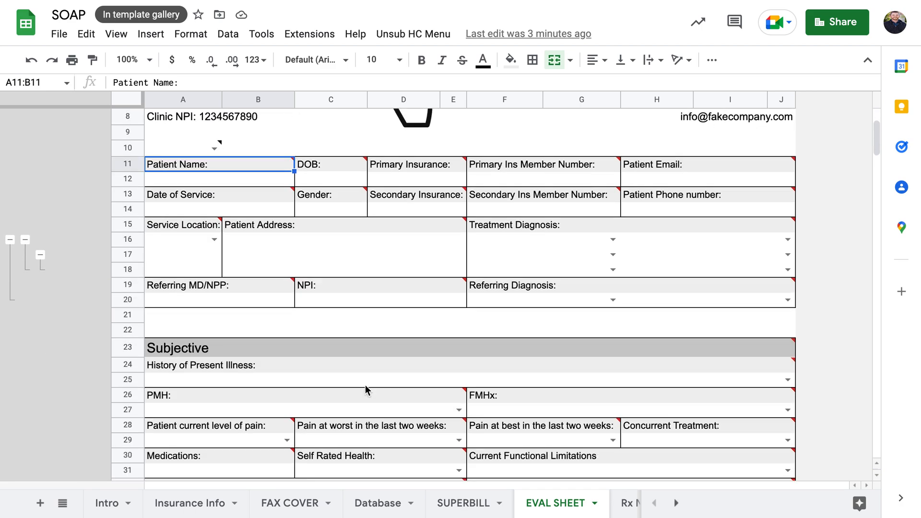
click(573, 240)
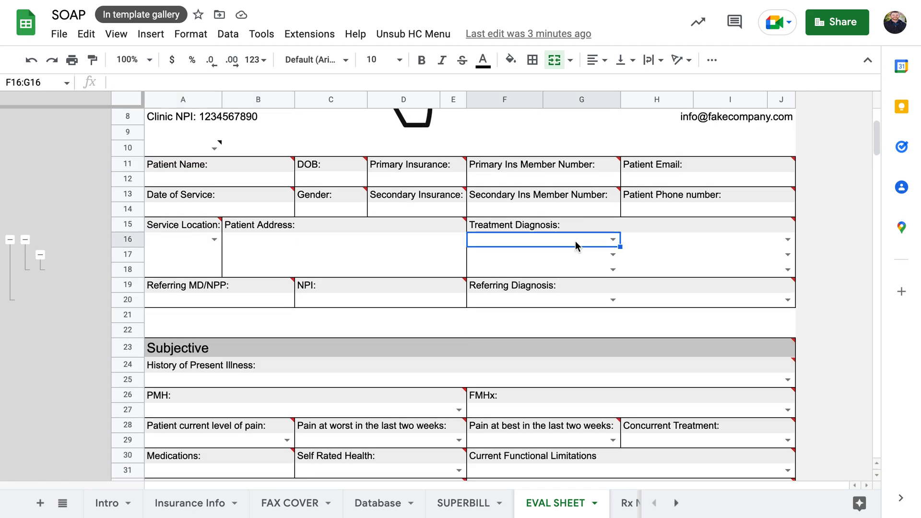
click(613, 240)
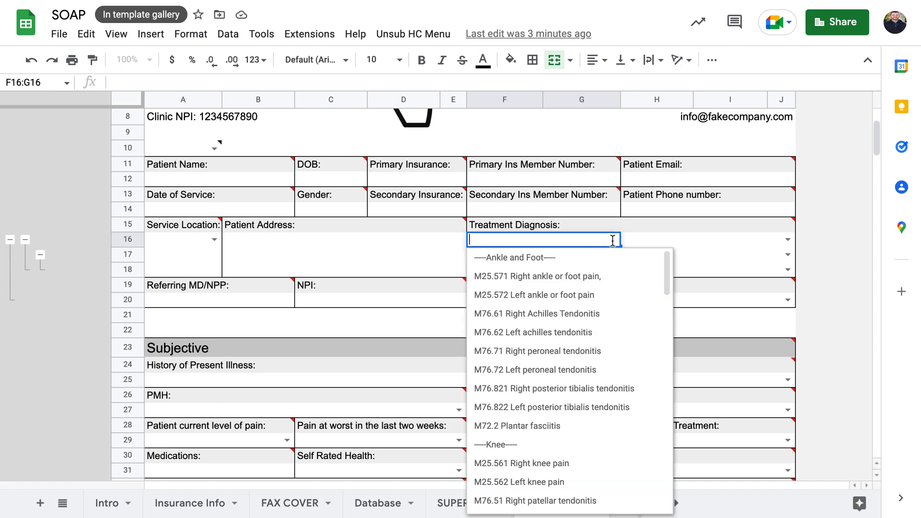
scroll(561, 326, down, 3)
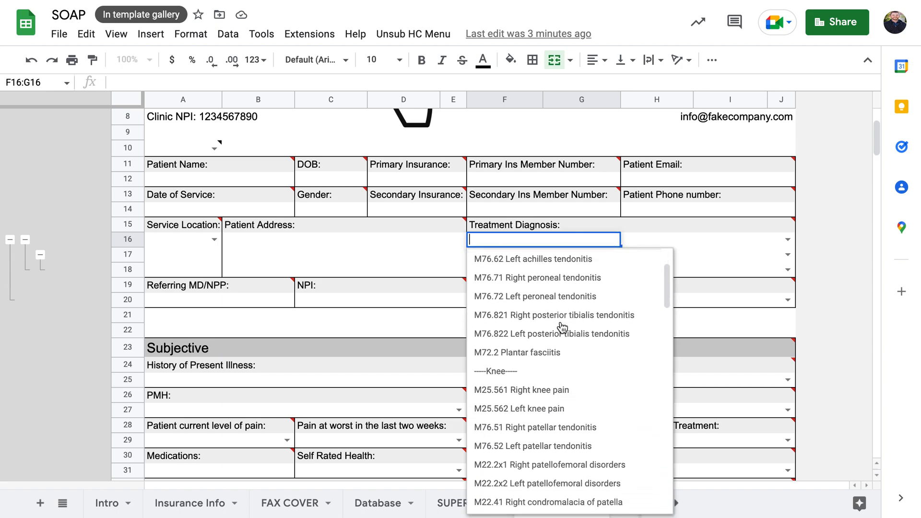
scroll(562, 328, down, 8)
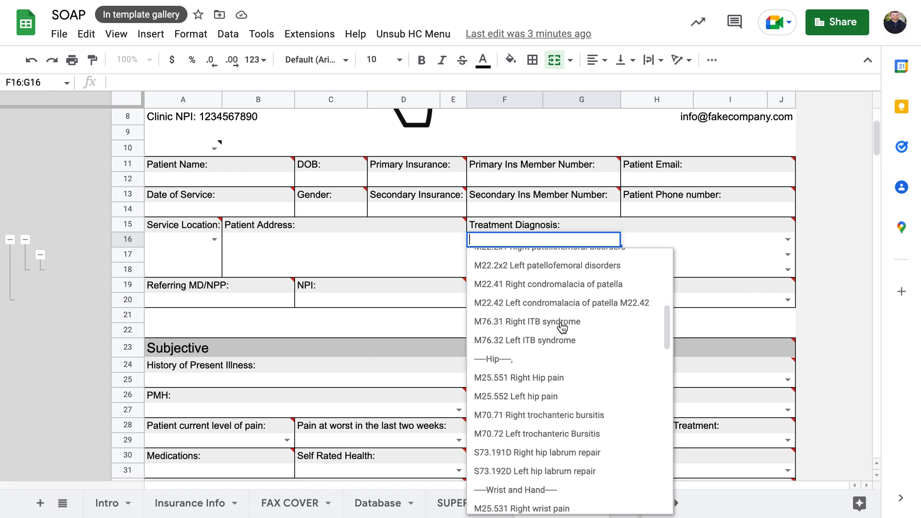
scroll(563, 326, down, 8)
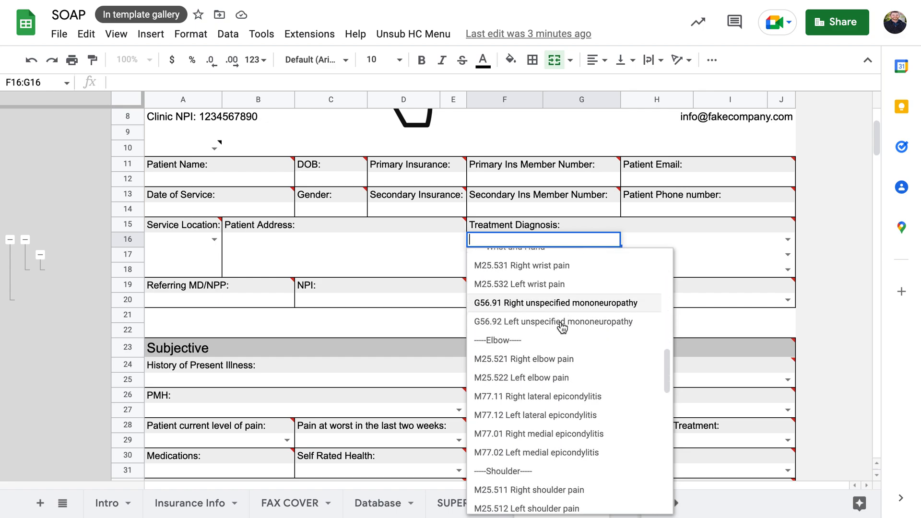
click(650, 222)
click(563, 238)
Open the data validation rule for Treatment Diagnosis cell F16 and examine its range
right_click(564, 239)
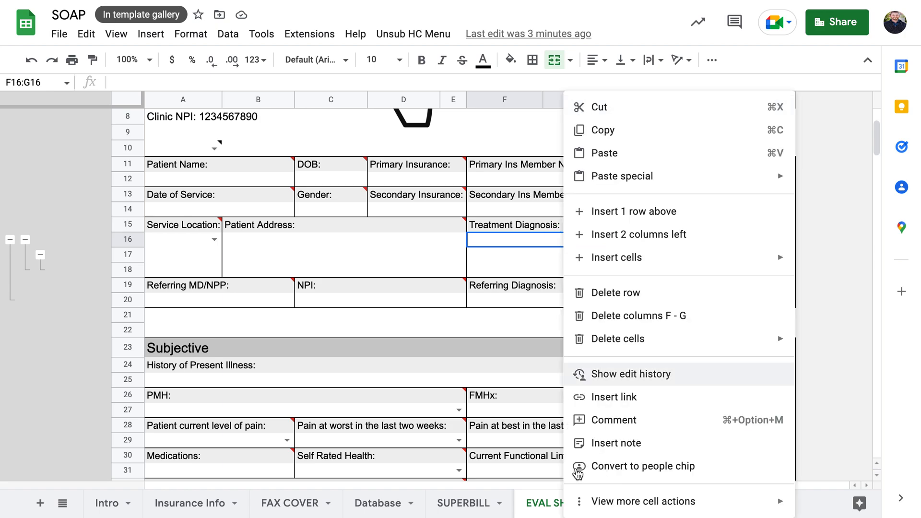
mouse_move(591, 501)
click(488, 414)
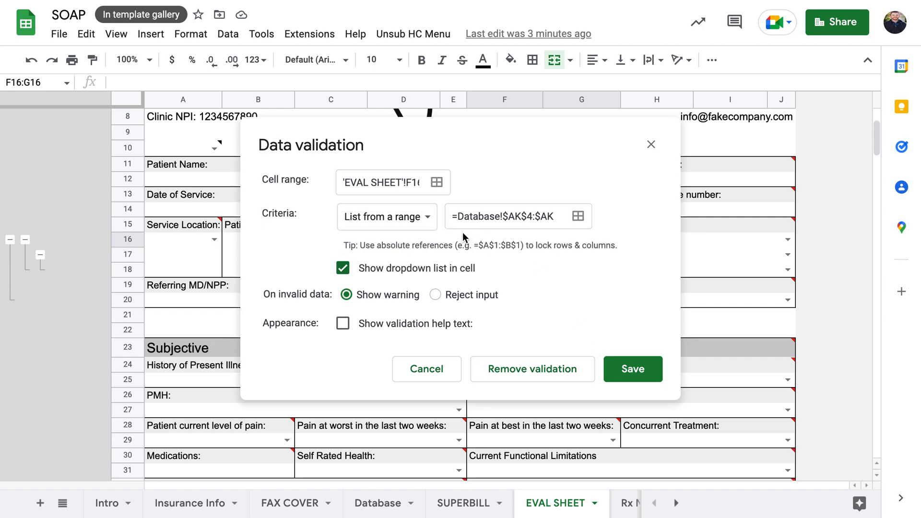
click(454, 218)
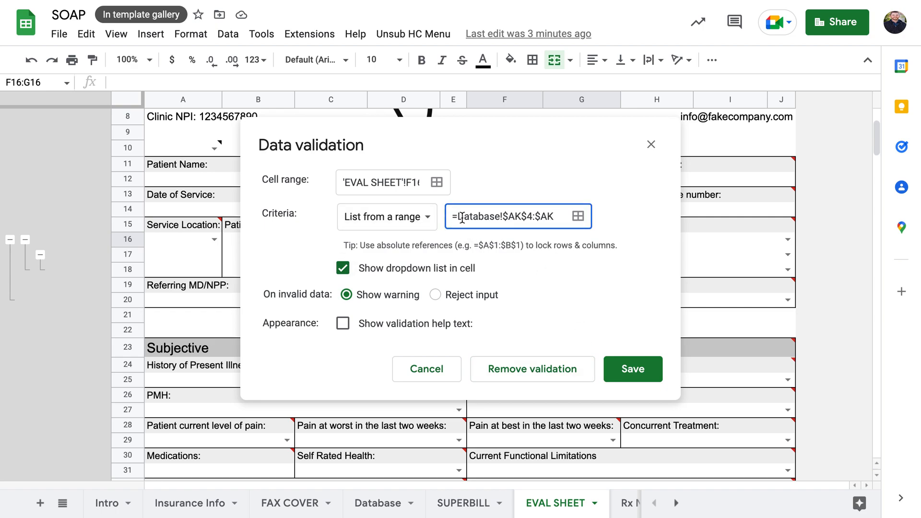
drag(458, 218, 503, 216)
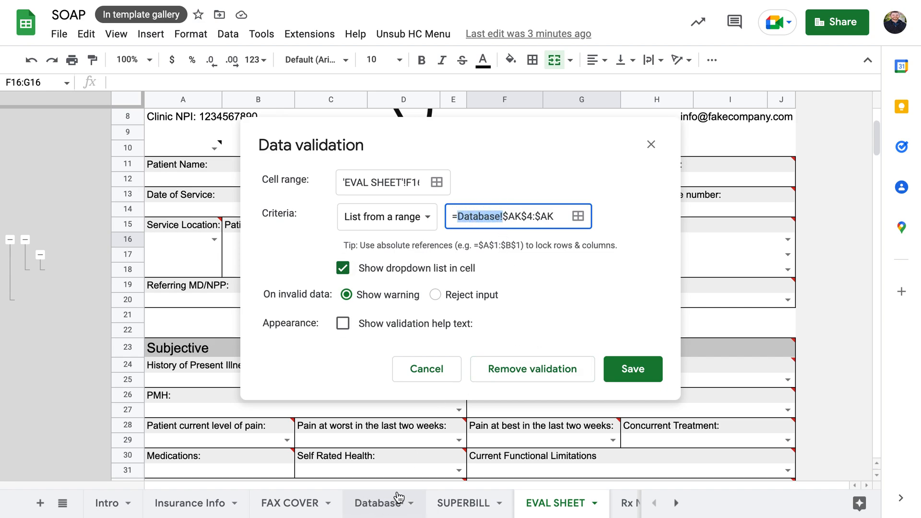
Inspect the Database!$AK$4:$AK range reference, then go to the Database sheet
click(495, 216)
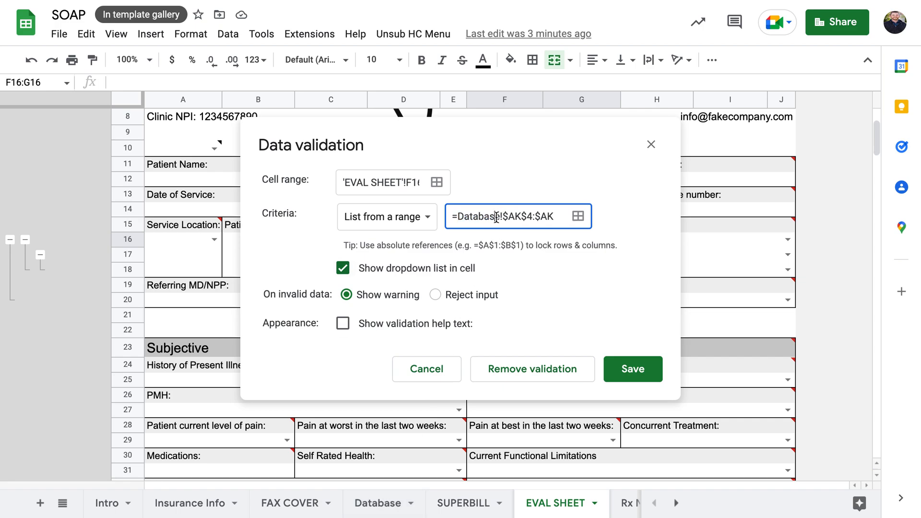
click(512, 220)
click(483, 220)
double_click(483, 219)
click(547, 216)
click(484, 219)
click(370, 504)
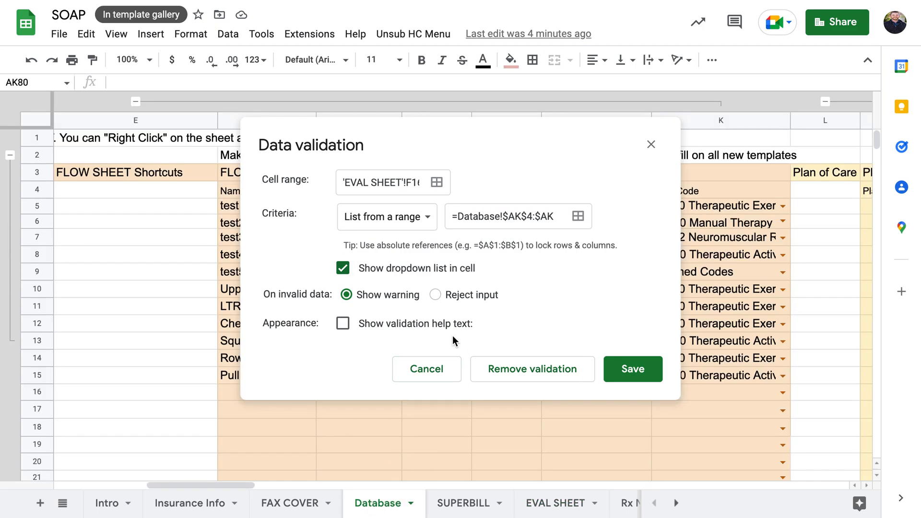
Scroll across the Database sheet to the ICD - 10 heading in column AK
scroll(750, 142, right, 10)
drag(611, 123, 847, 203)
click(617, 121)
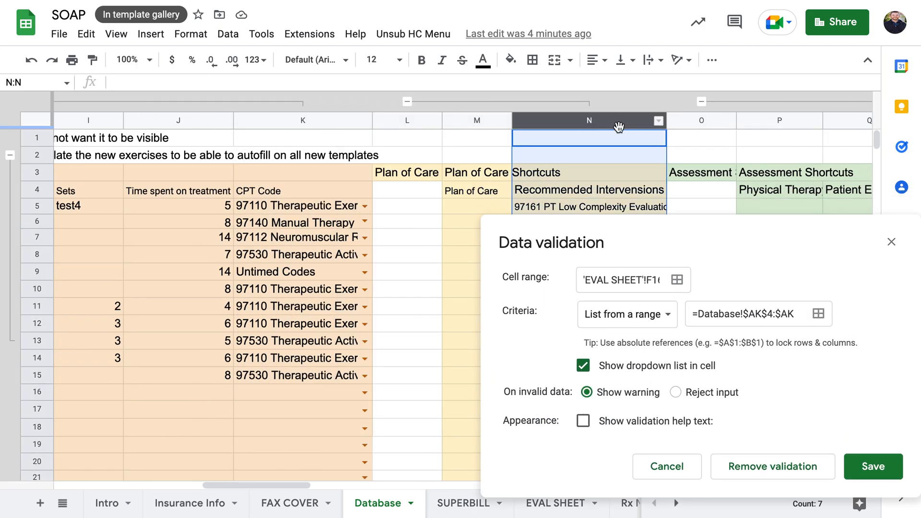
scroll(617, 126, right, 8)
scroll(551, 145, right, 12)
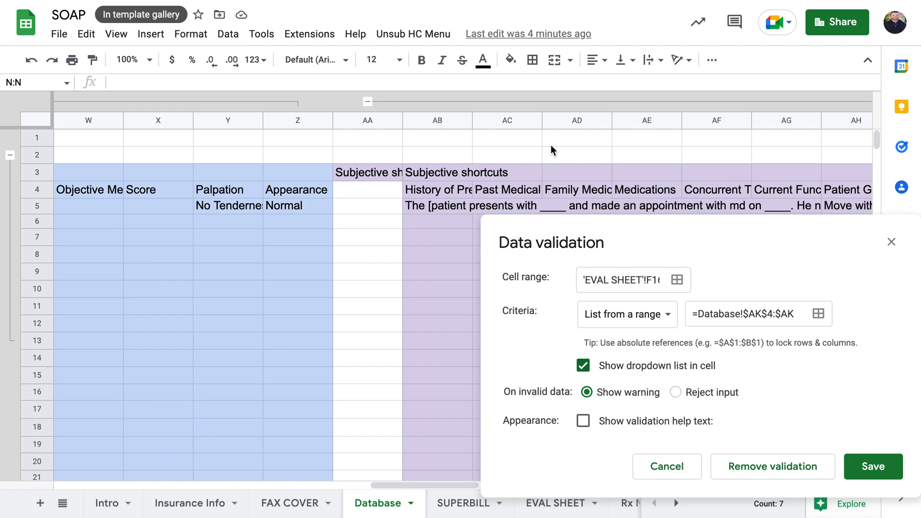
scroll(551, 145, right, 3)
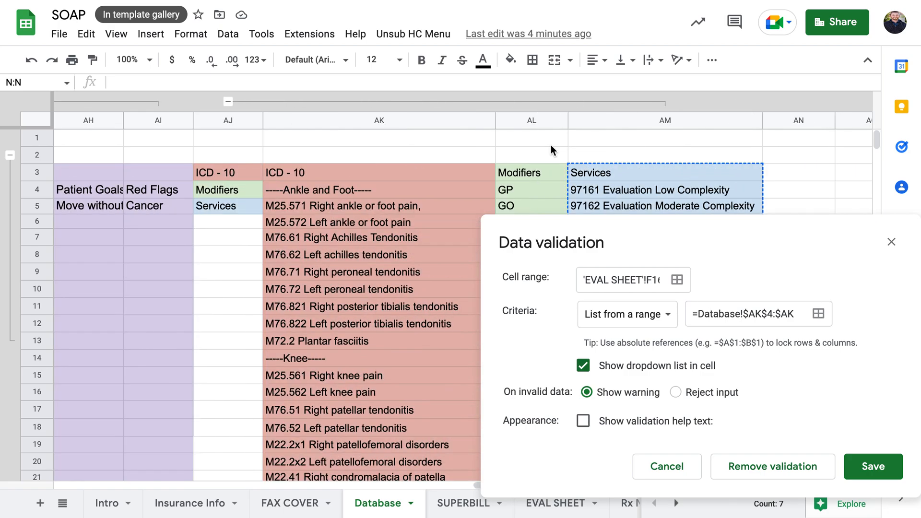
click(352, 172)
Set the criteria range to start at AK4 and extend it with ':AK'
click(772, 315)
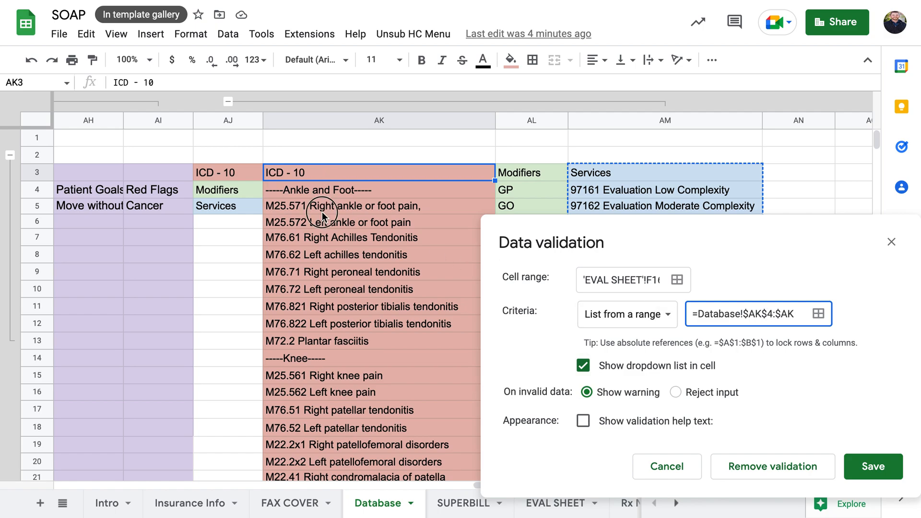
click(322, 212)
scroll(353, 269, down, 15)
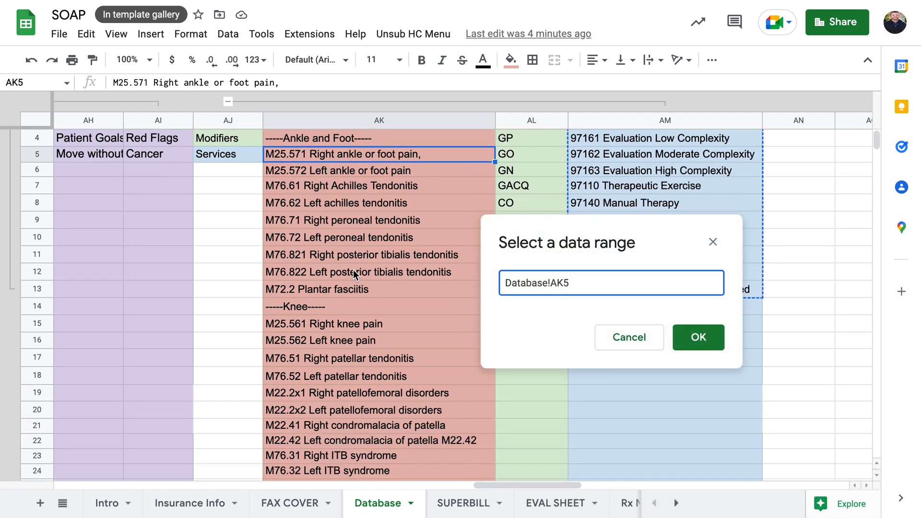
scroll(354, 270, up, 15)
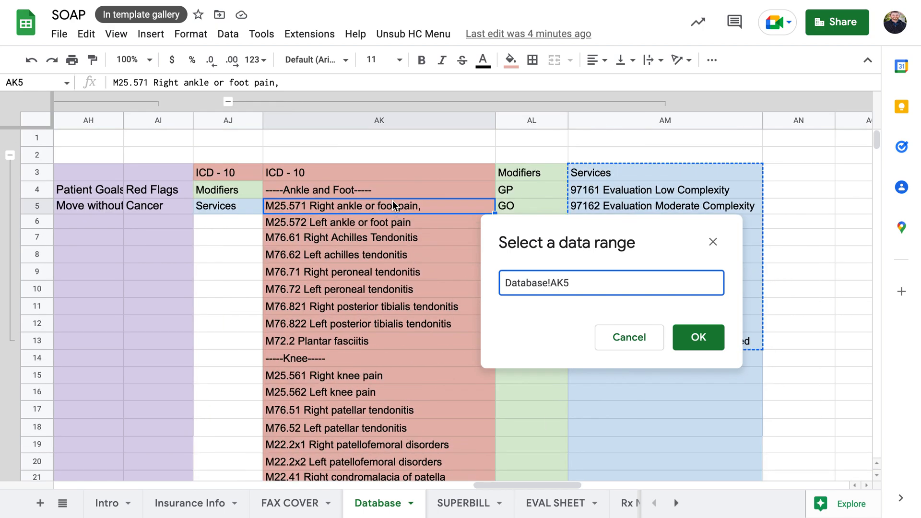
click(388, 192)
click(599, 286)
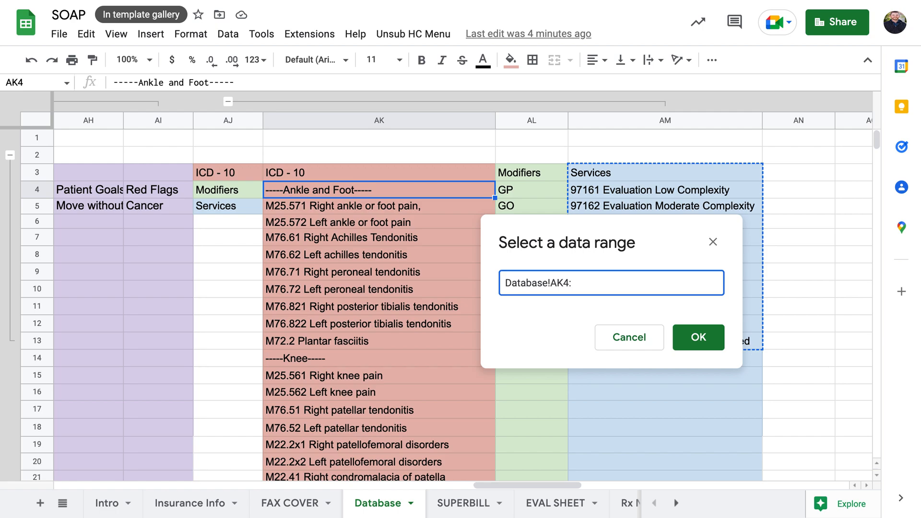
text(:AK)
click(574, 281)
click(607, 293)
Confirm the Database!AK4:AK range and save the Treatment Diagnosis validation rule
scroll(374, 289, down, 4)
scroll(373, 289, right, 2)
scroll(371, 292, down, 3)
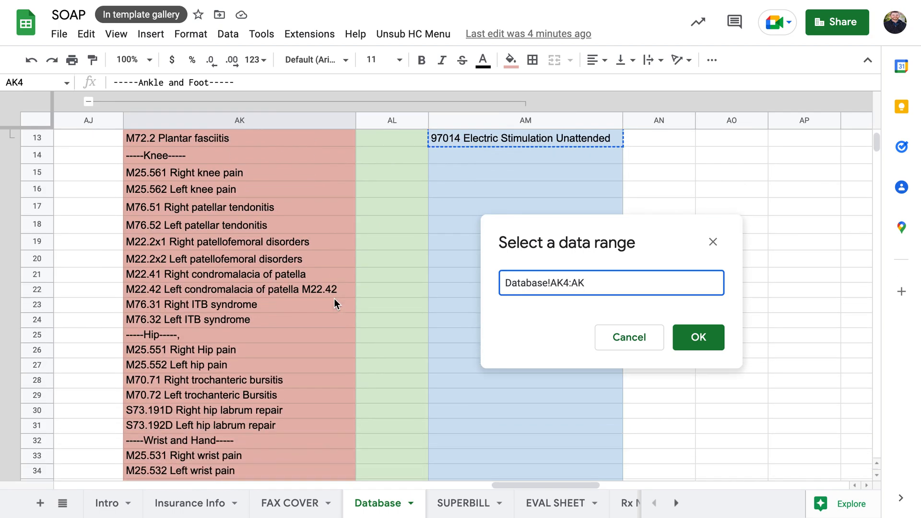
scroll(260, 187, up, 6)
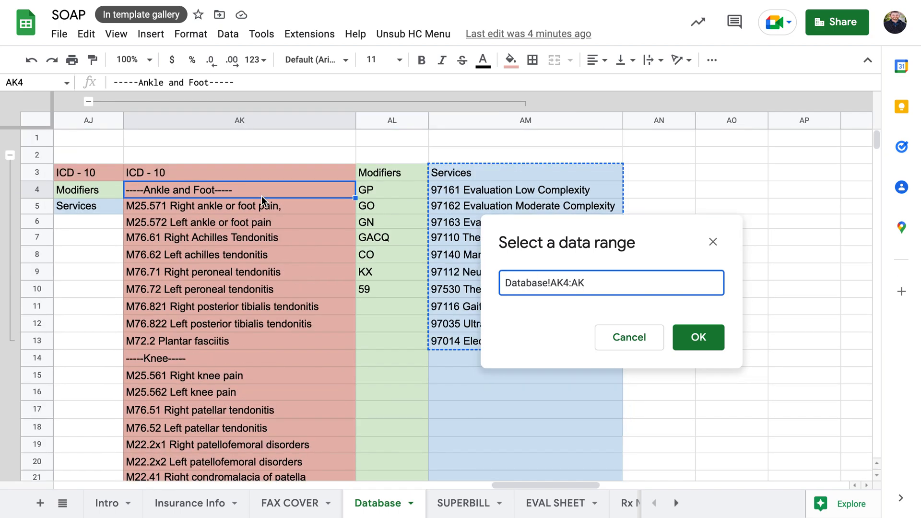
click(694, 338)
click(633, 376)
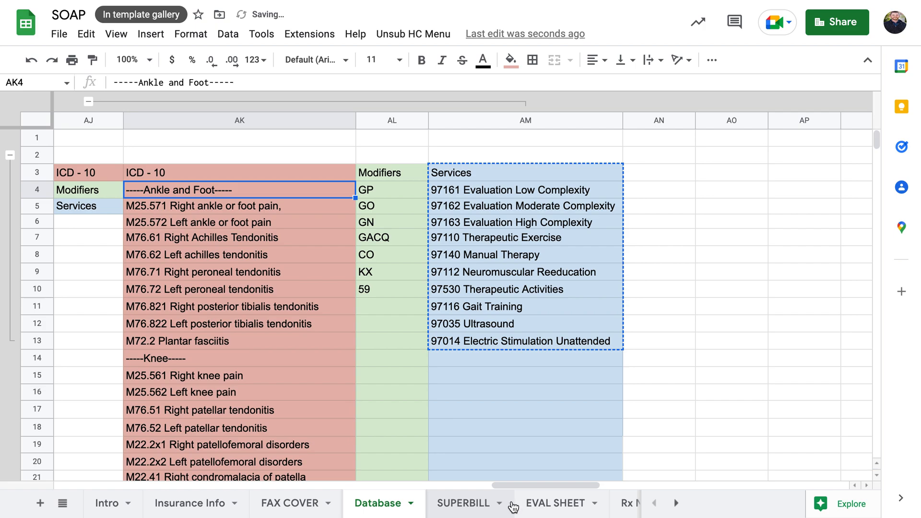
click(539, 502)
Check the codes now offered in the Treatment Diagnosis dropdown
click(615, 239)
scroll(590, 384, down, 3)
scroll(566, 384, up, 3)
click(663, 237)
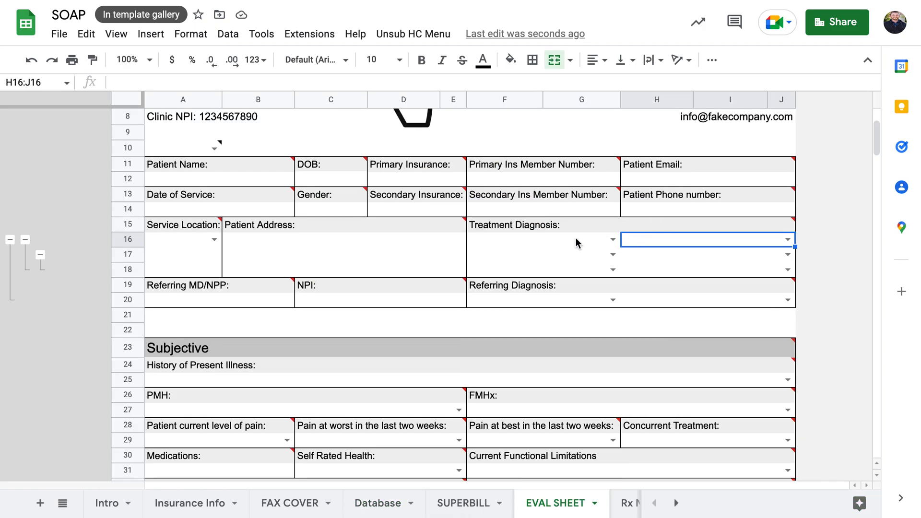
Reopen F16's validation rule and start picking a new source range on the Database sheet
right_click(572, 238)
mouse_move(619, 505)
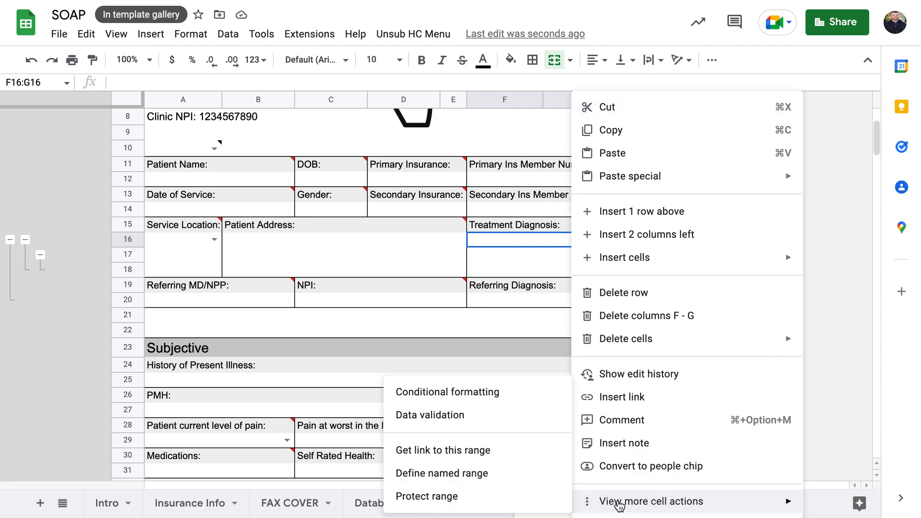
click(499, 415)
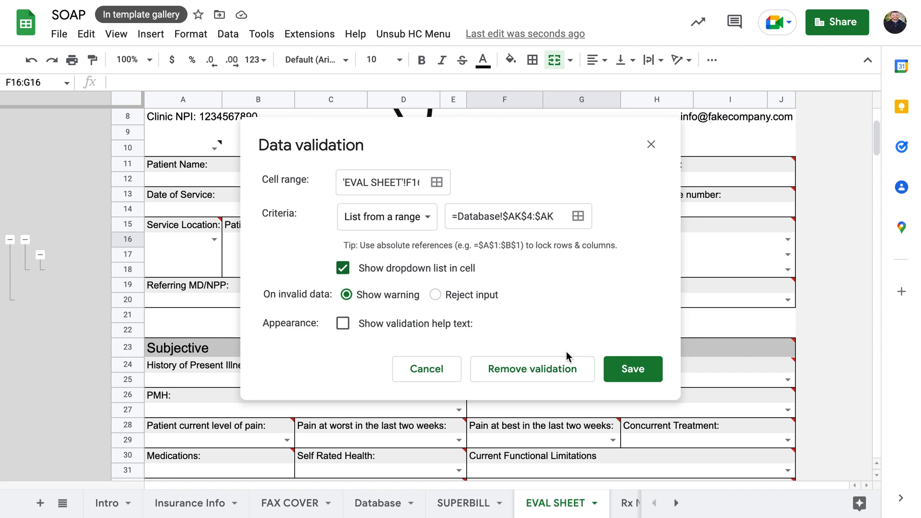
click(580, 217)
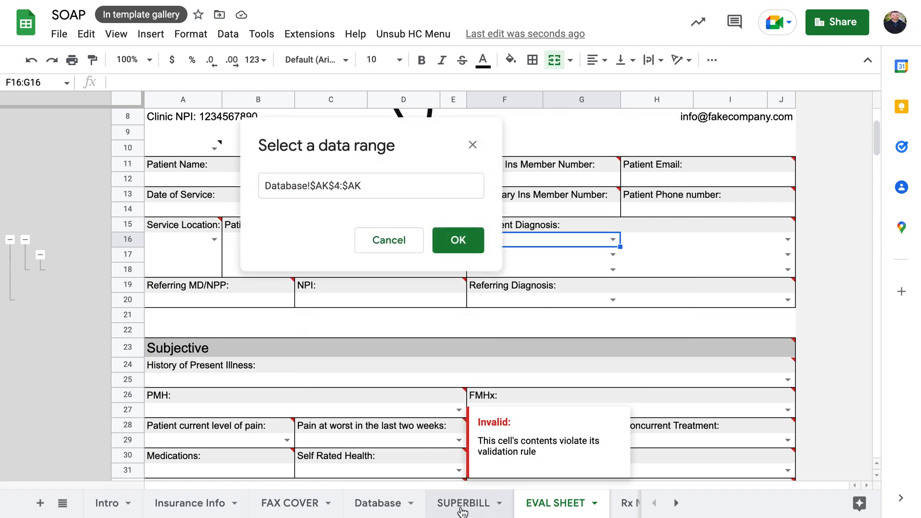
click(370, 501)
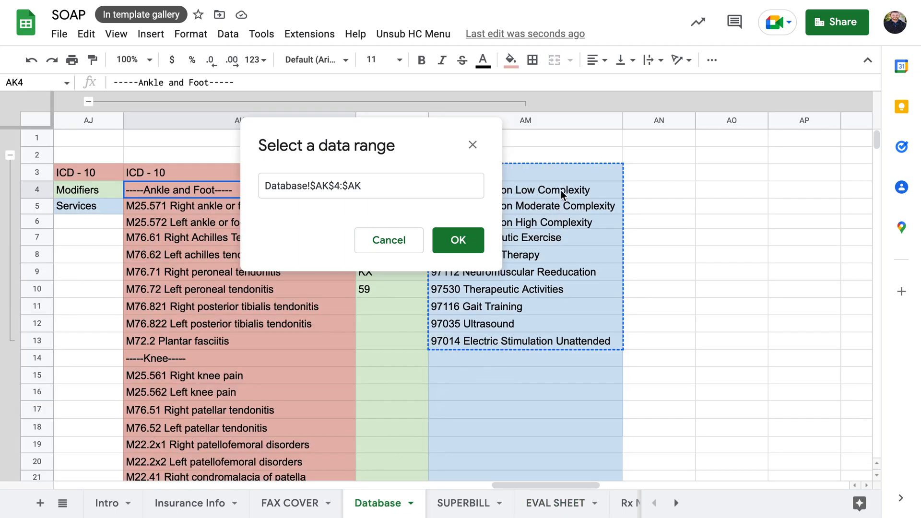
Select the Services list from AM4 downward, confirm the range and save the rule
scroll(576, 191, left, 2)
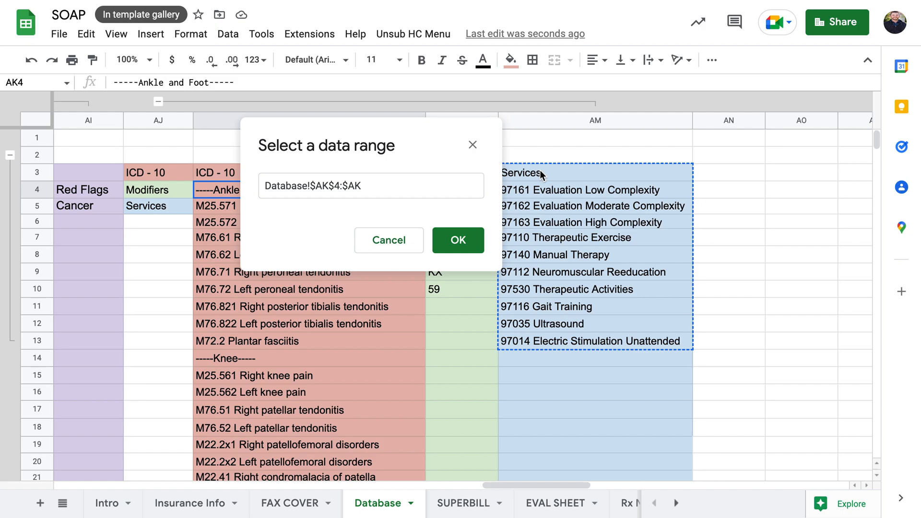
scroll(540, 170, left, 3)
click(711, 193)
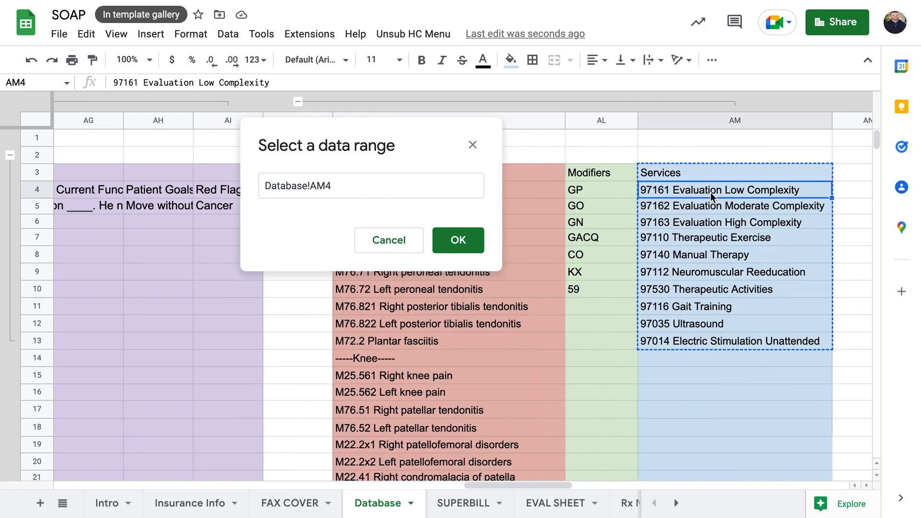
key(ctrl+shift+Down)
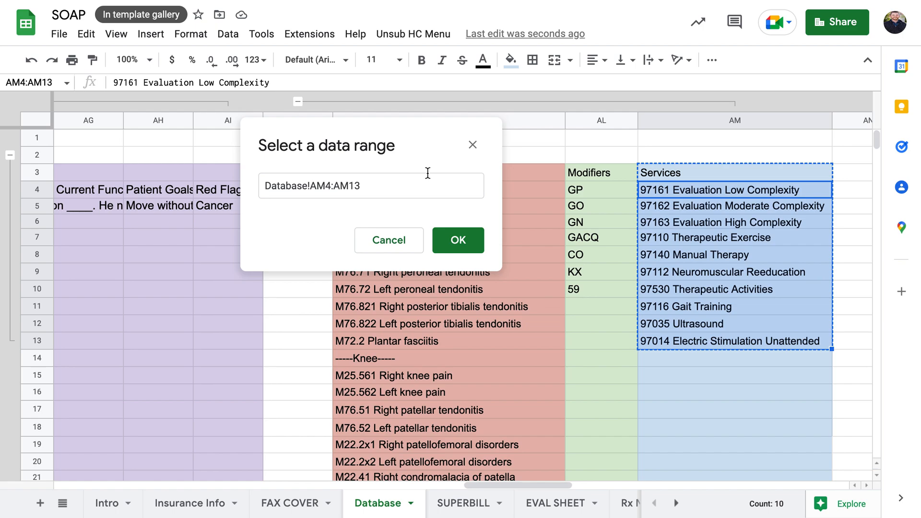
click(412, 183)
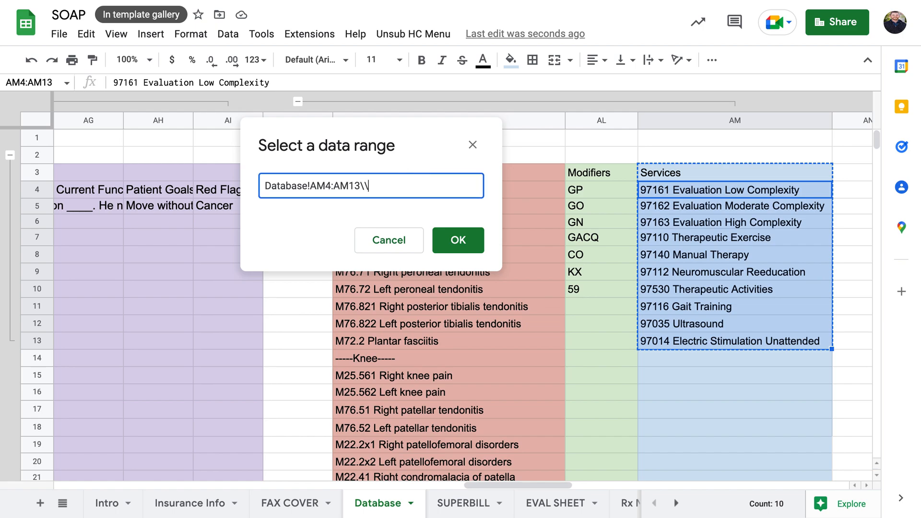
click(451, 240)
click(637, 378)
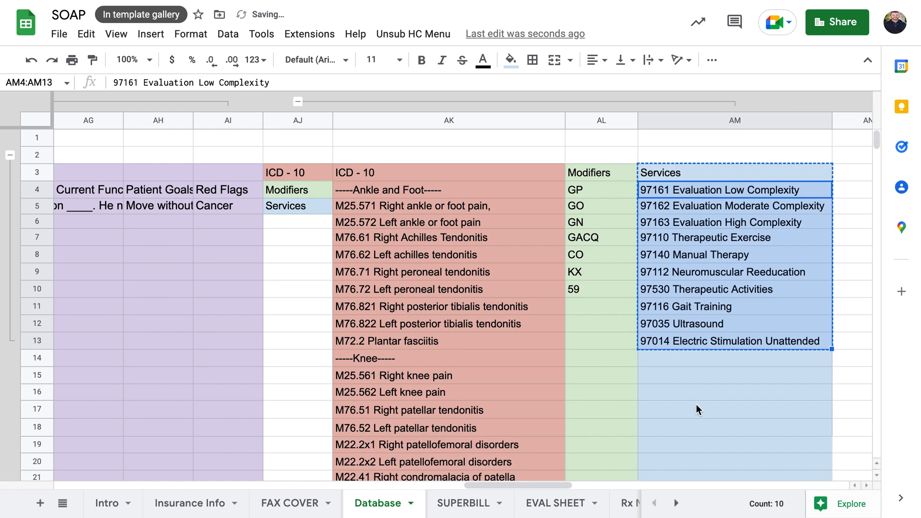
click(555, 503)
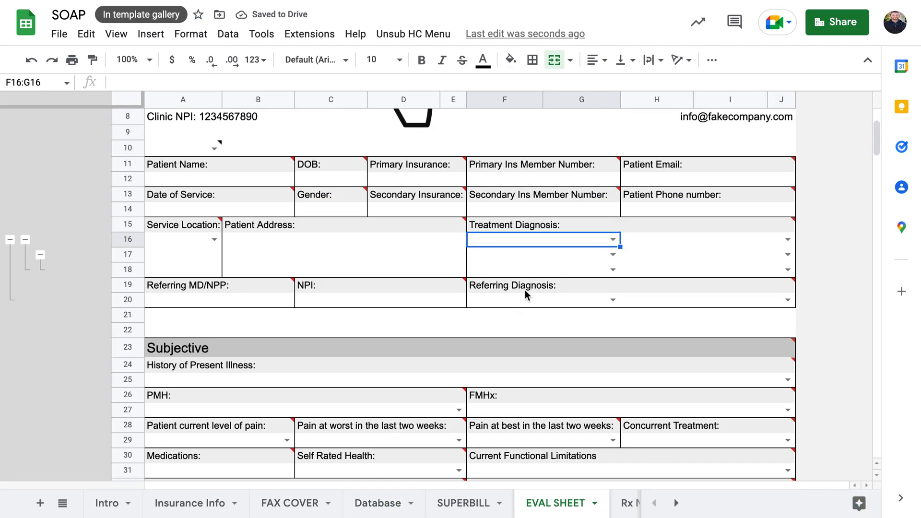
click(613, 240)
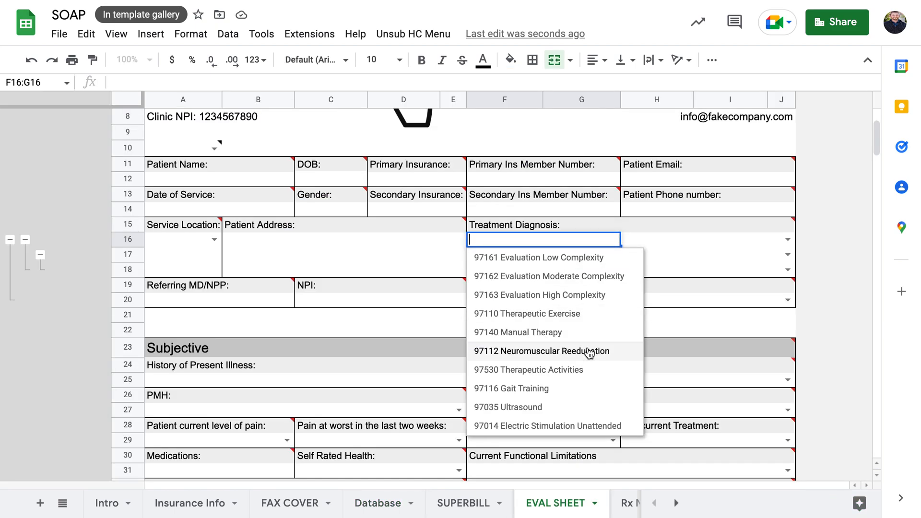
click(789, 239)
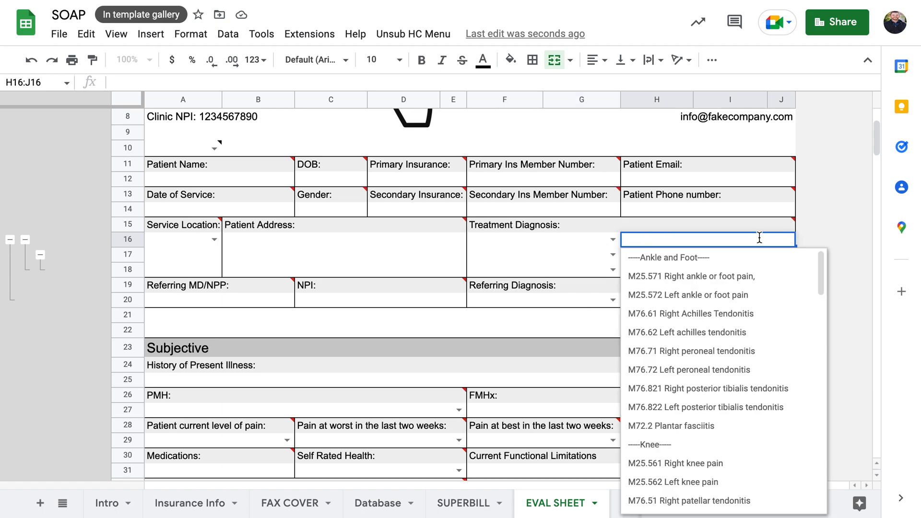
click(613, 239)
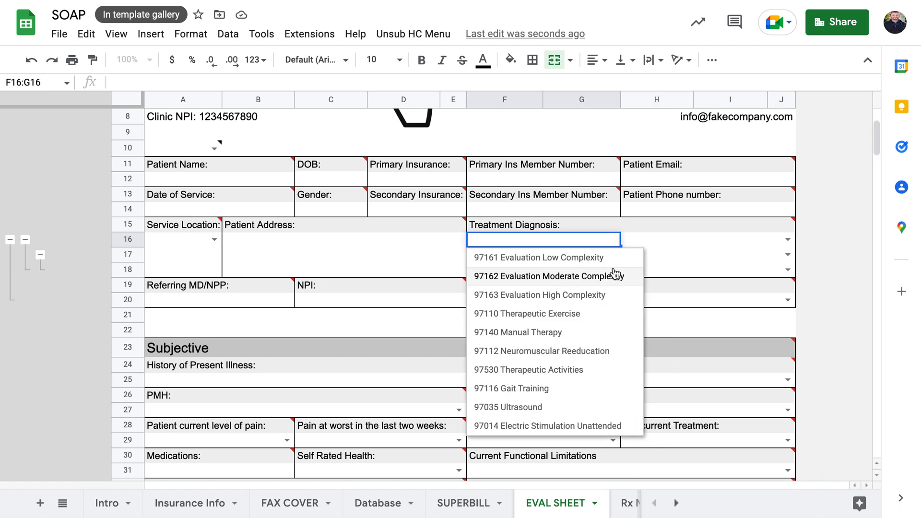
click(644, 239)
click(359, 503)
click(704, 362)
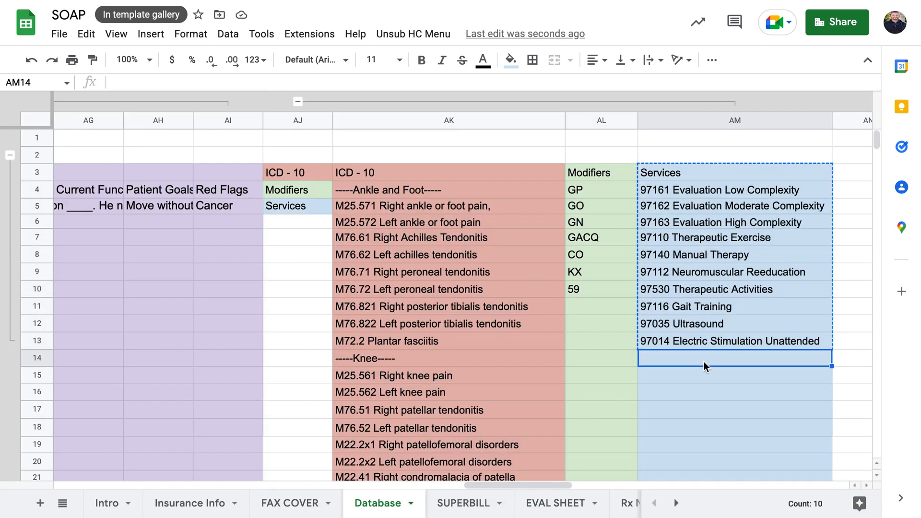
text(Update)
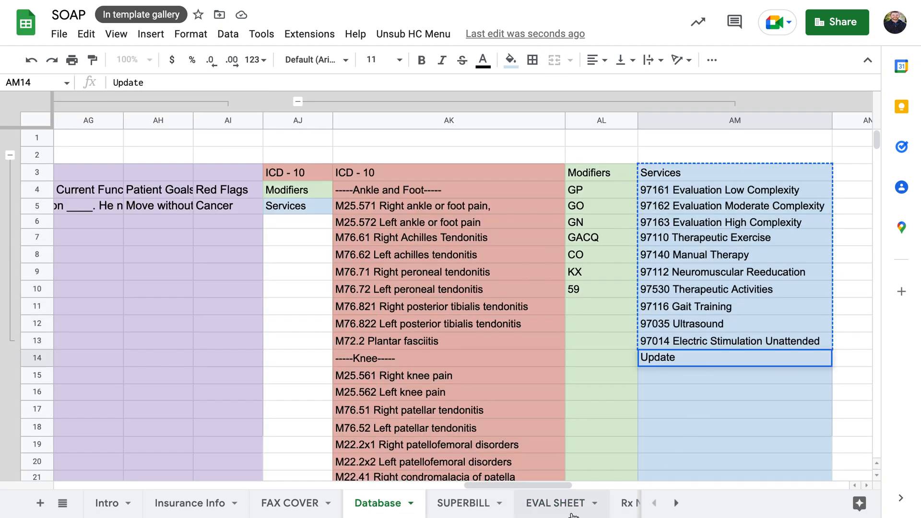
key(Return)
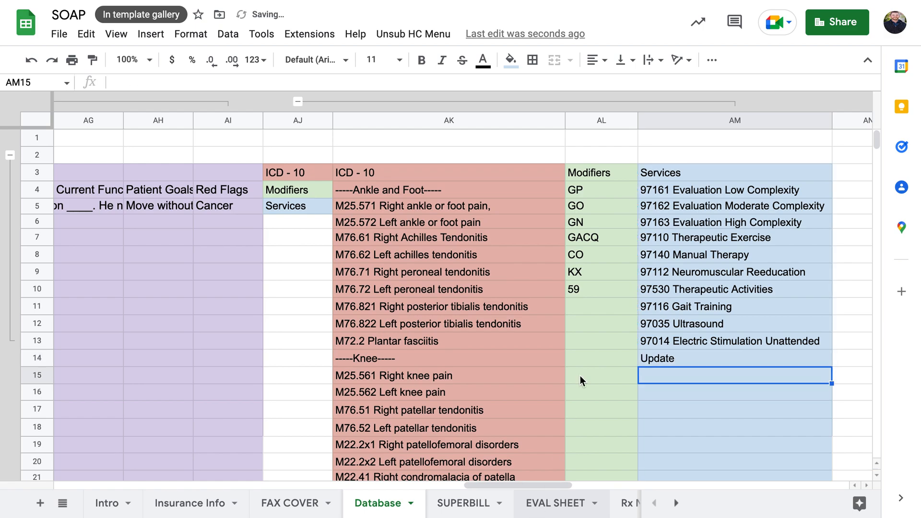
click(555, 503)
click(615, 238)
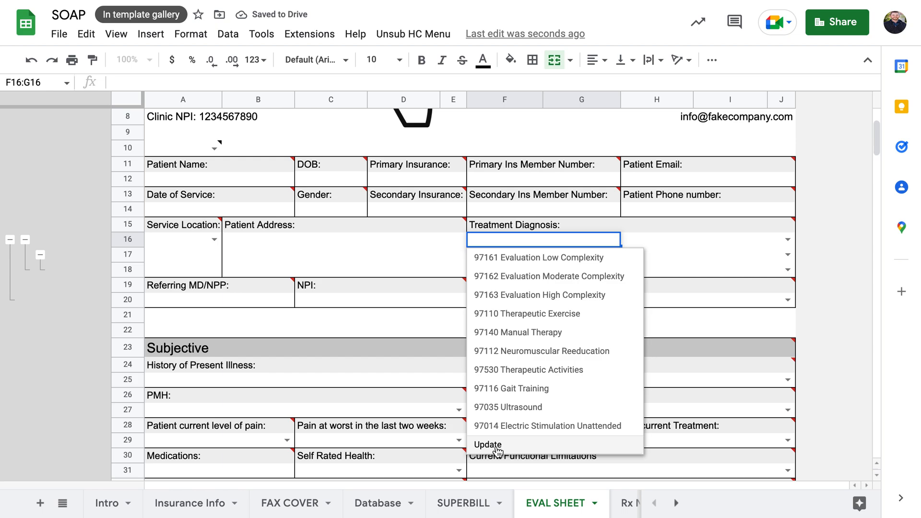
click(378, 503)
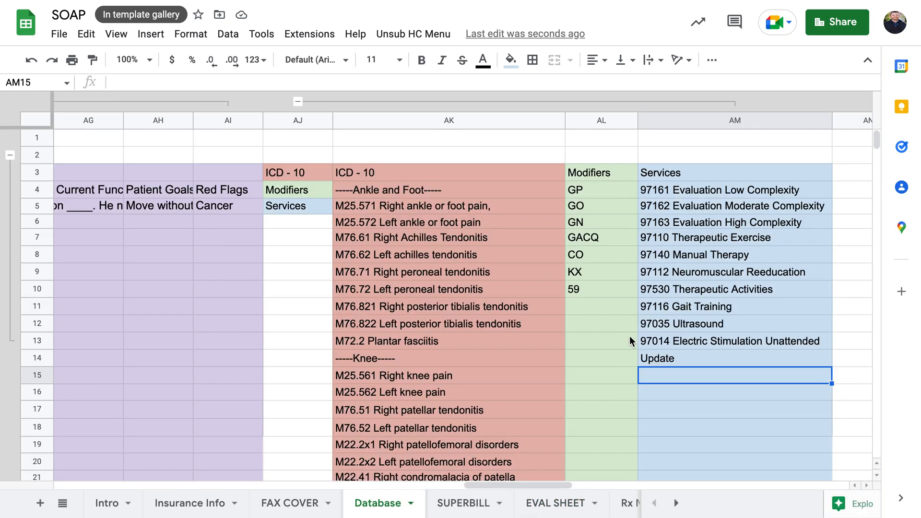
text(Update 2)
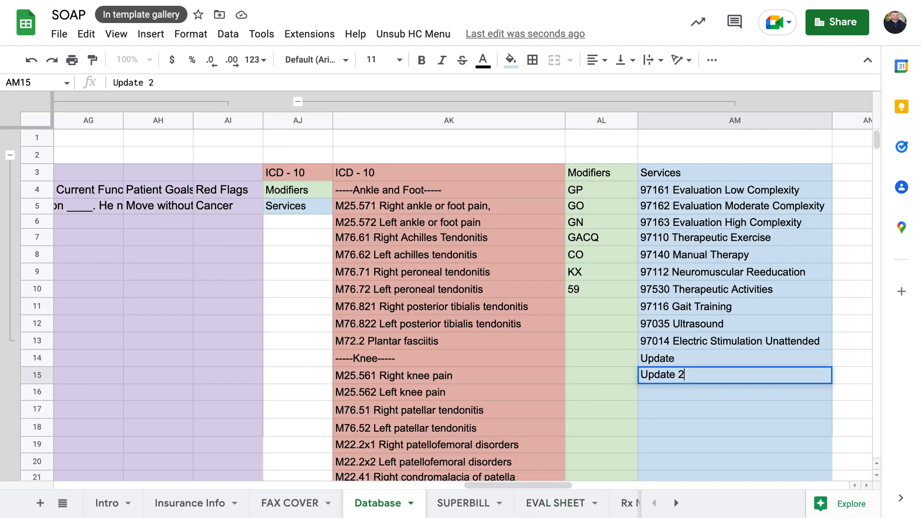
key(Return)
click(556, 503)
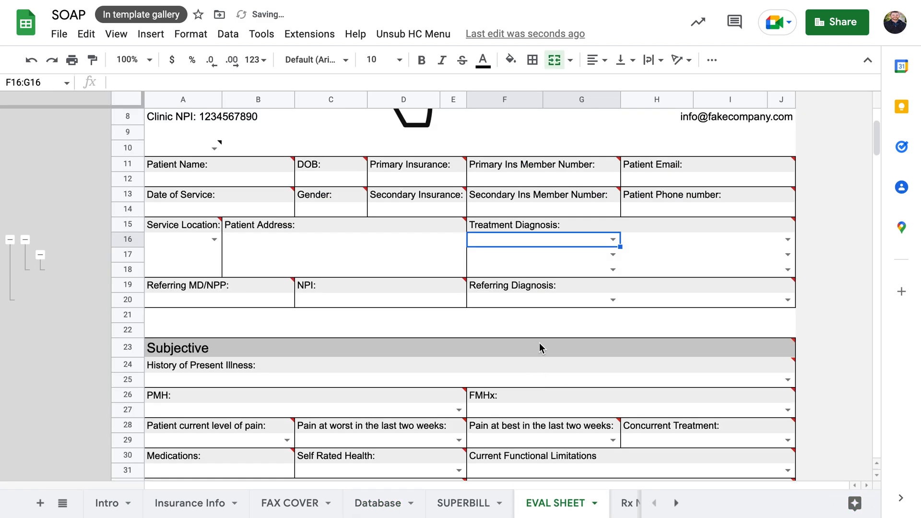
click(617, 239)
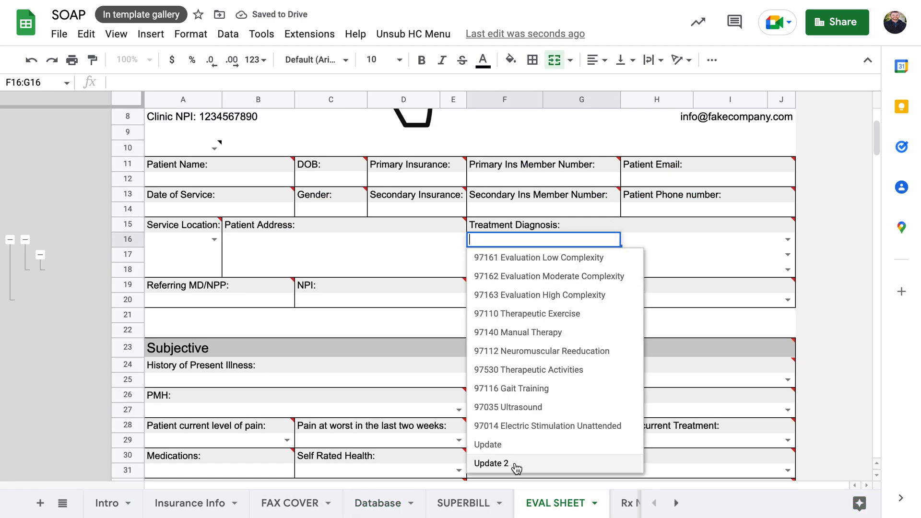
click(662, 234)
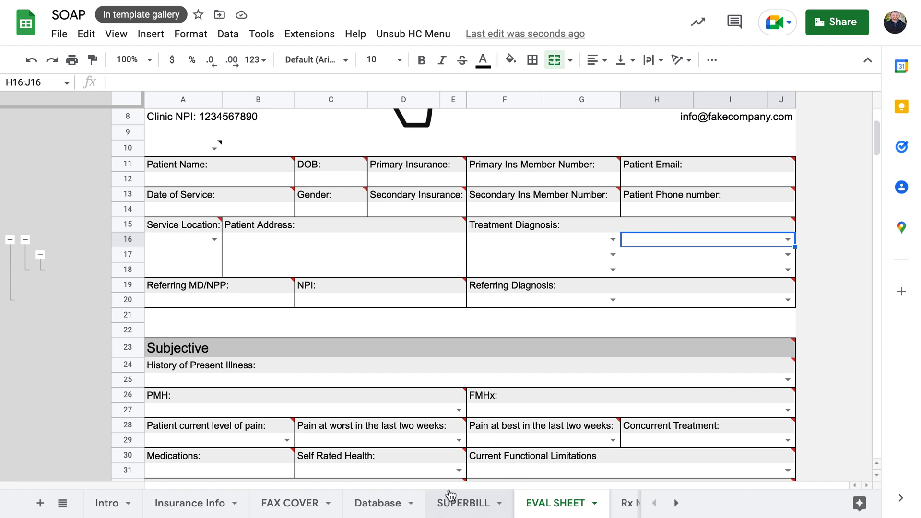
key(ctrl+z)
key(ctrl+z)
key(ctrl+z)
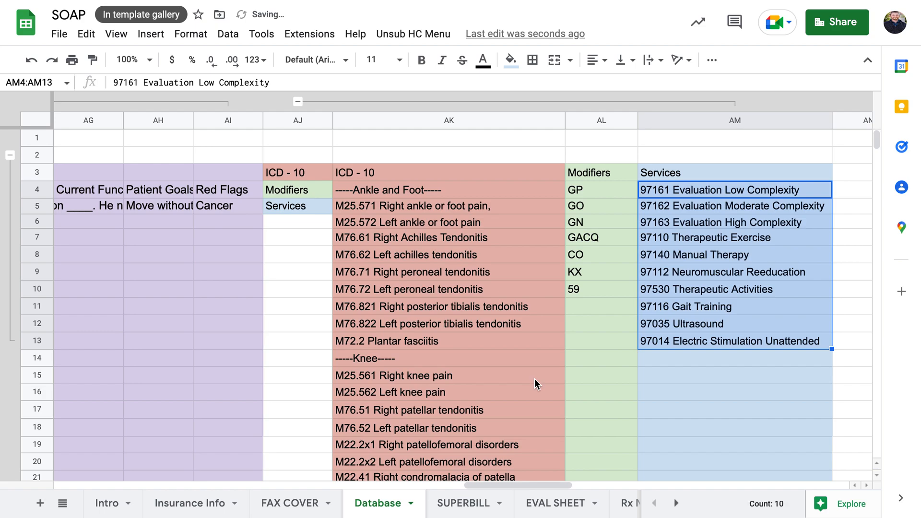
key(ctrl+z)
click(542, 502)
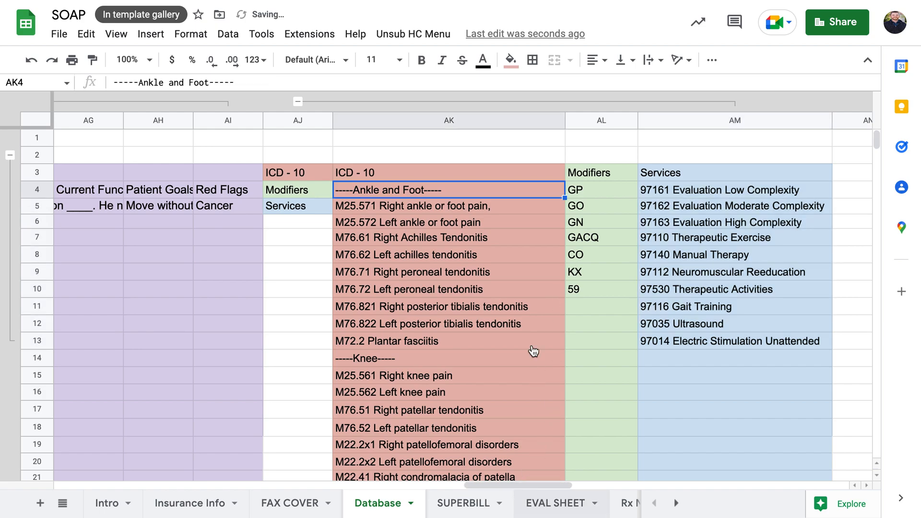
click(615, 240)
scroll(539, 331, down, 1)
click(696, 209)
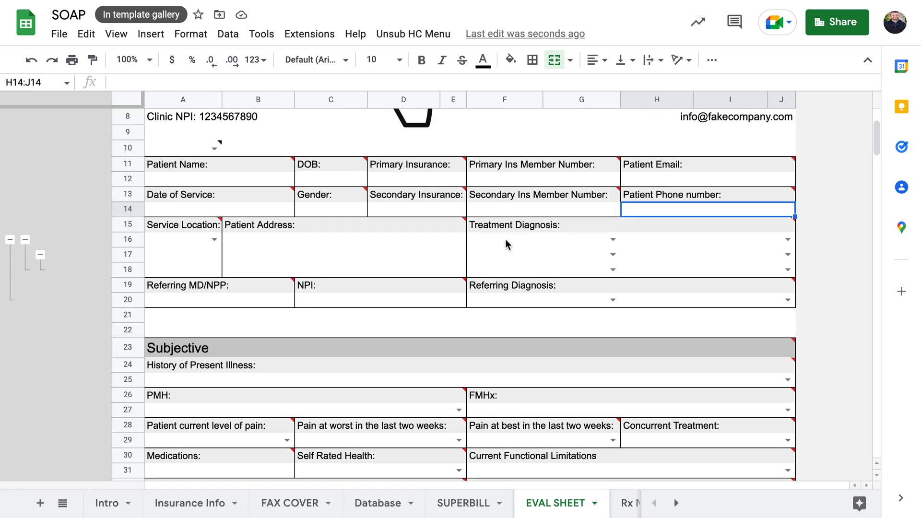
scroll(506, 240, down, 10)
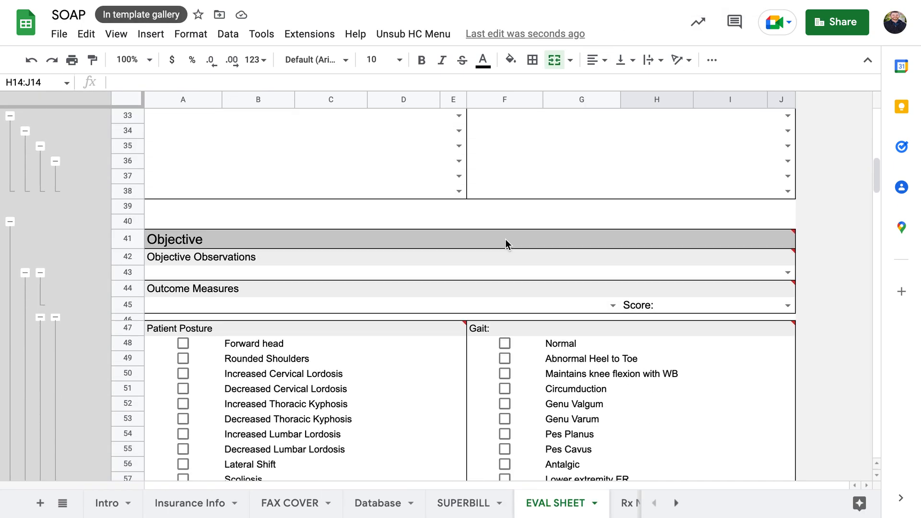
scroll(505, 239, down, 9)
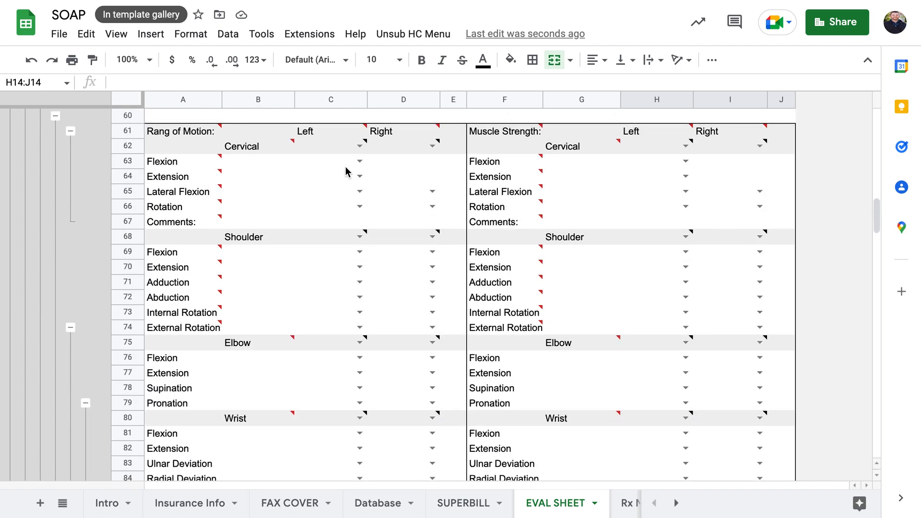
click(358, 162)
click(360, 161)
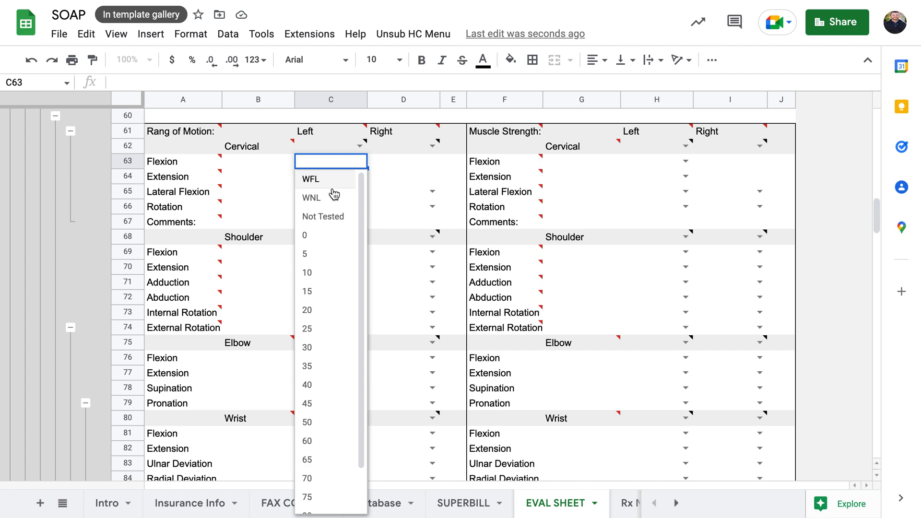
scroll(335, 216, down, 2)
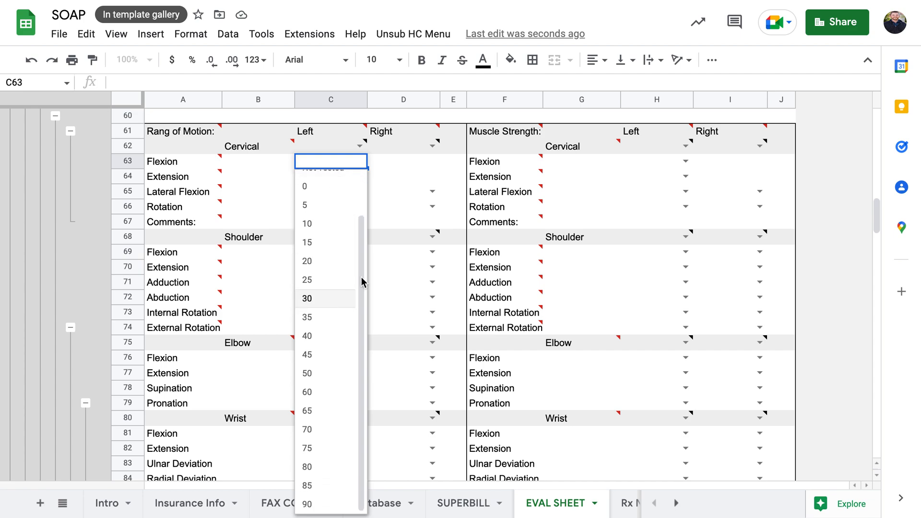
click(392, 165)
click(342, 180)
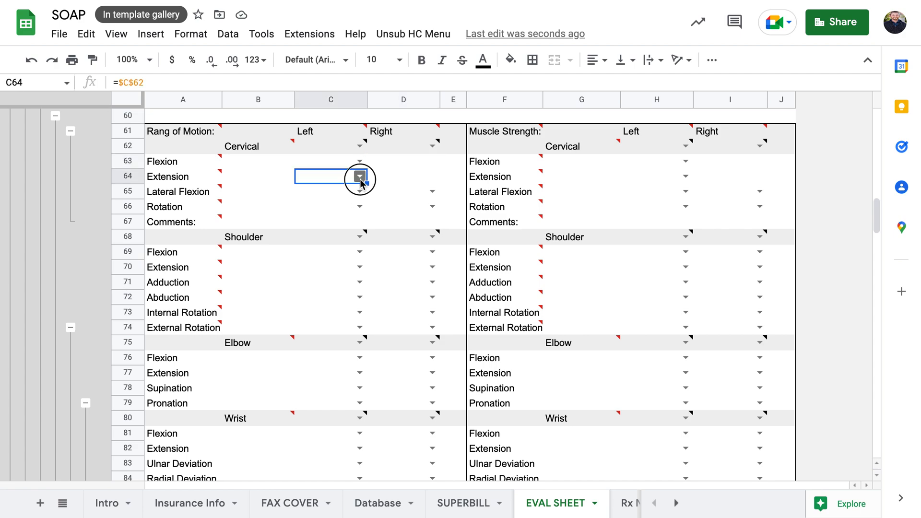
click(360, 177)
scroll(350, 356, down, 2)
click(395, 274)
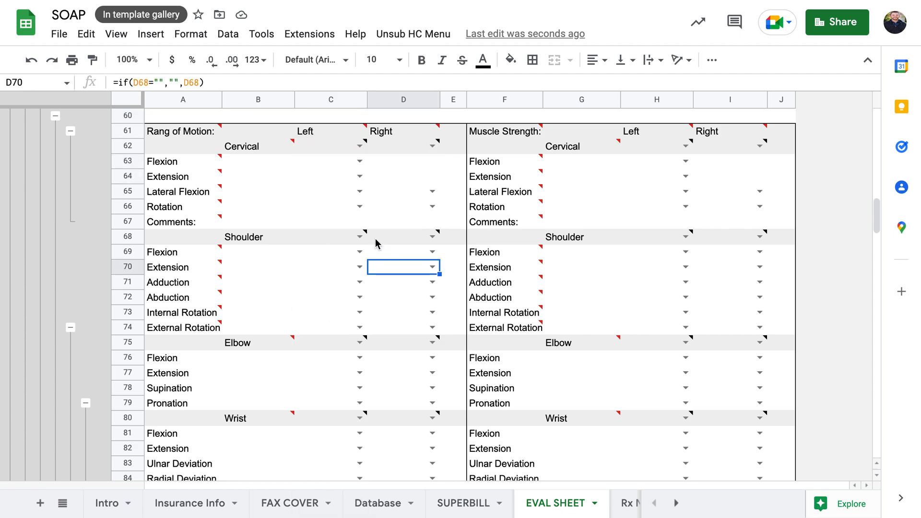
click(359, 206)
scroll(334, 351, down, 2)
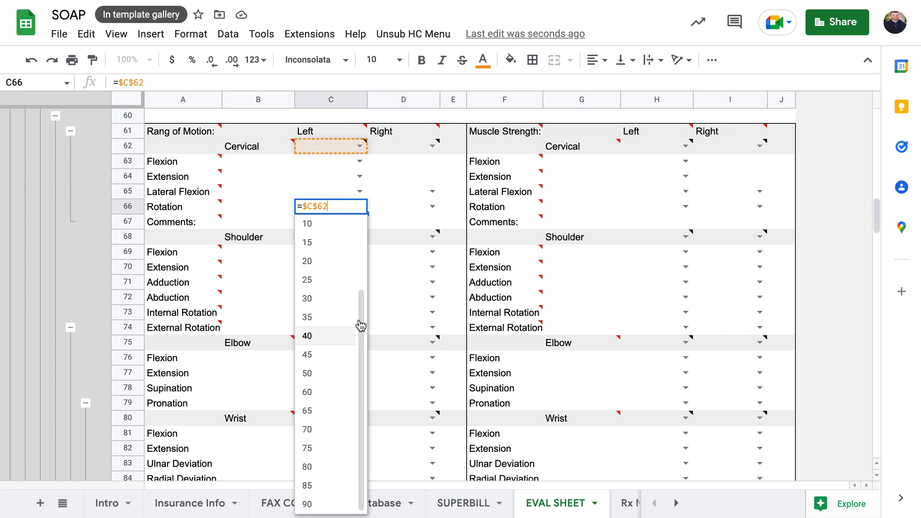
click(411, 236)
click(335, 209)
Review C66's validation rule, keeping List of items and checking its allowed values
right_click(335, 210)
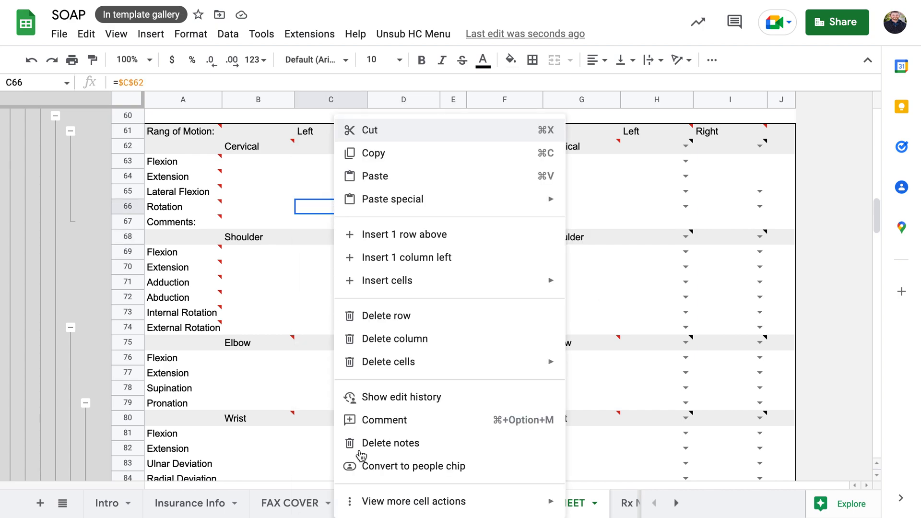
mouse_move(393, 511)
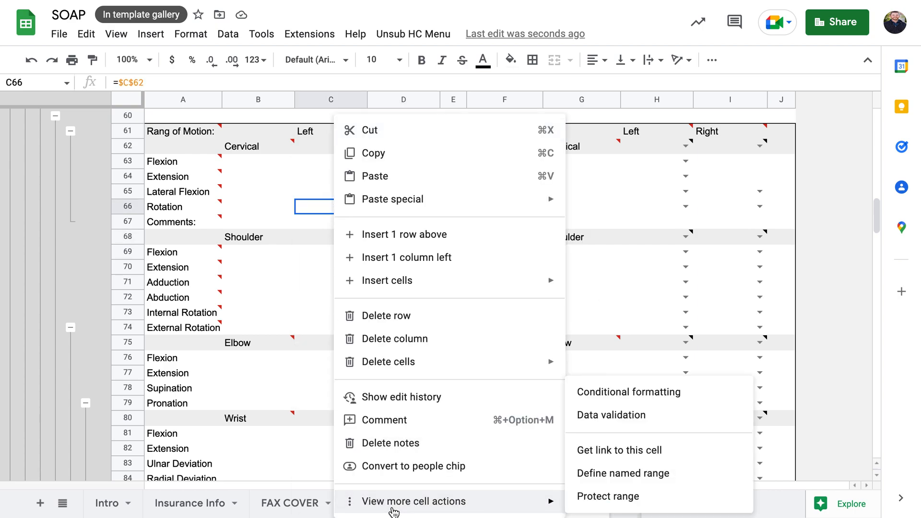
click(622, 419)
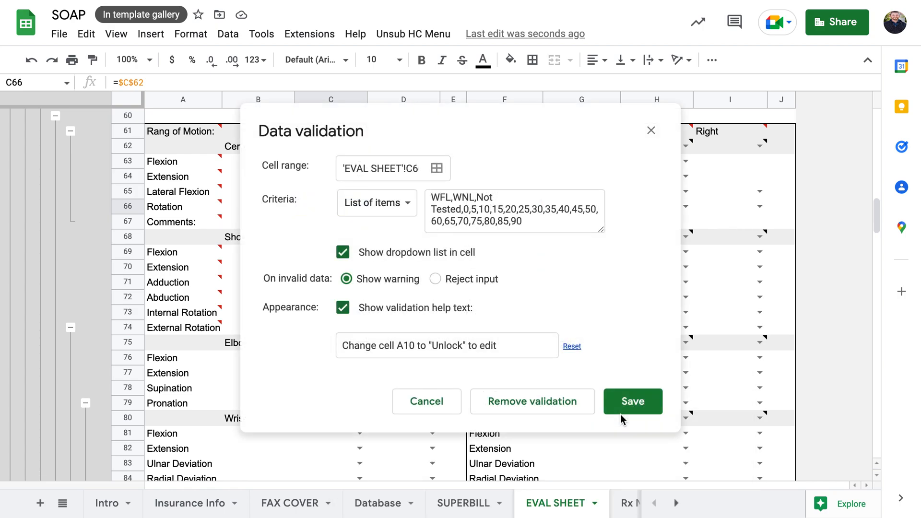
click(403, 206)
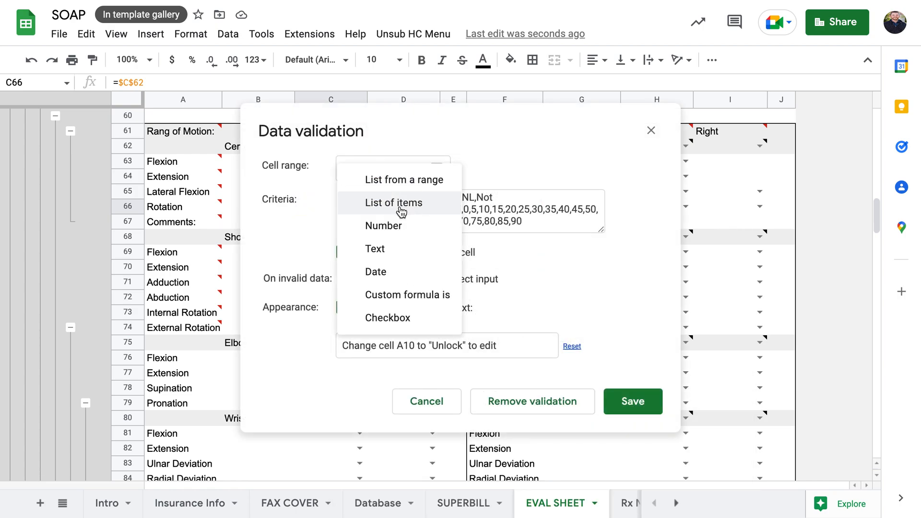
click(401, 205)
click(496, 197)
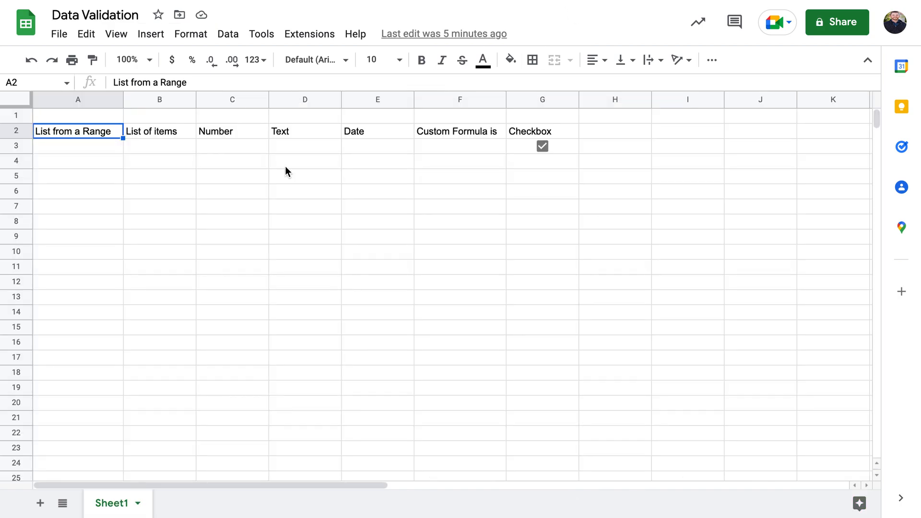
Give B3 a List of items rule with Hello and Goodbye, save it, and test the dropdown
click(163, 151)
right_click(163, 150)
mouse_move(233, 501)
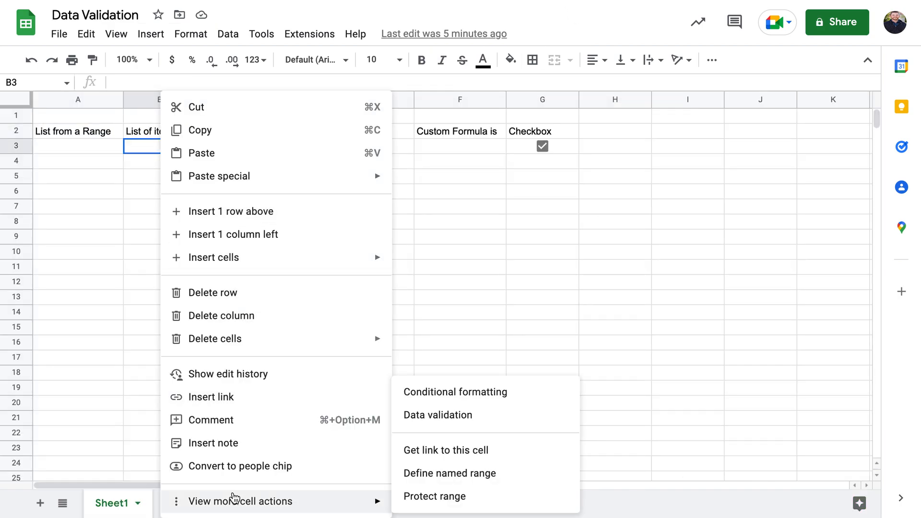
click(480, 416)
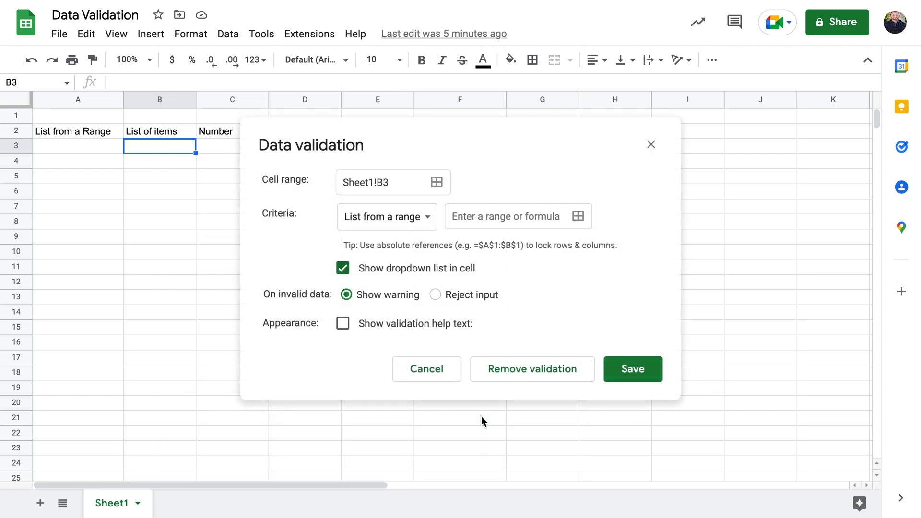
click(428, 220)
click(399, 249)
click(481, 218)
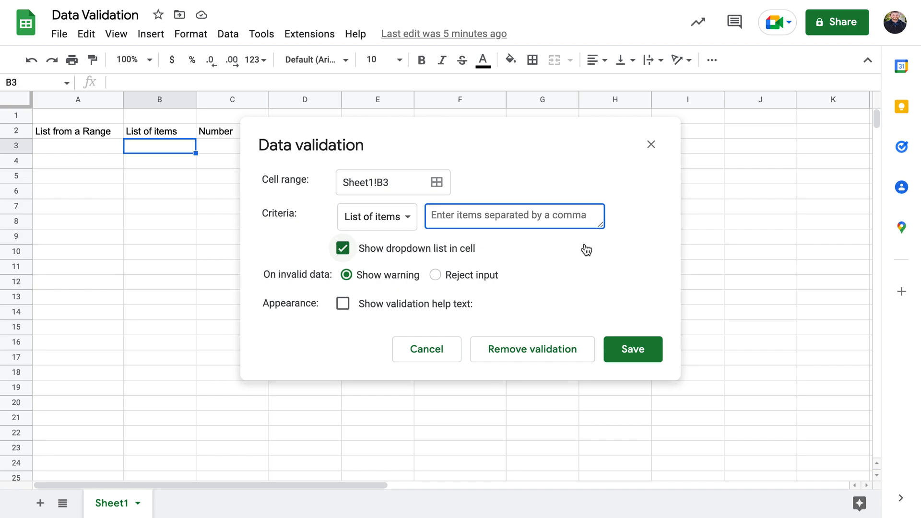
text(Hello, Goodbye)
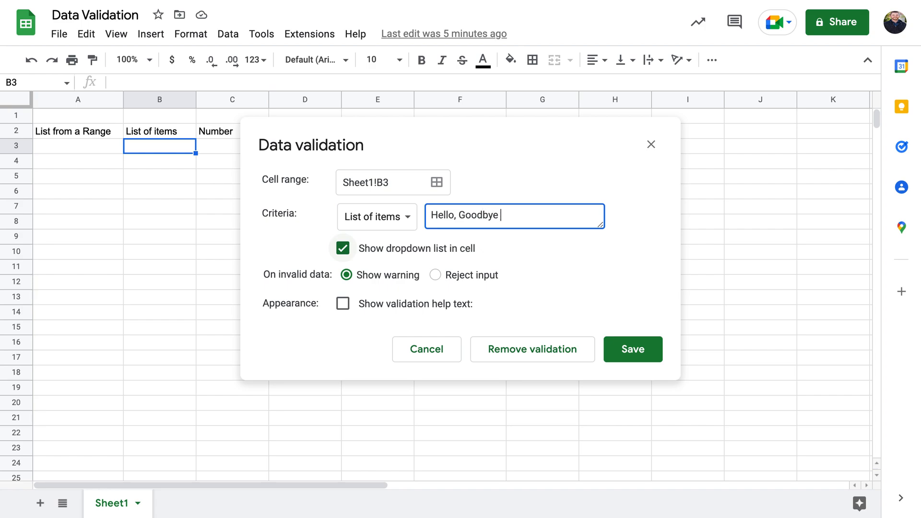
click(643, 354)
click(193, 148)
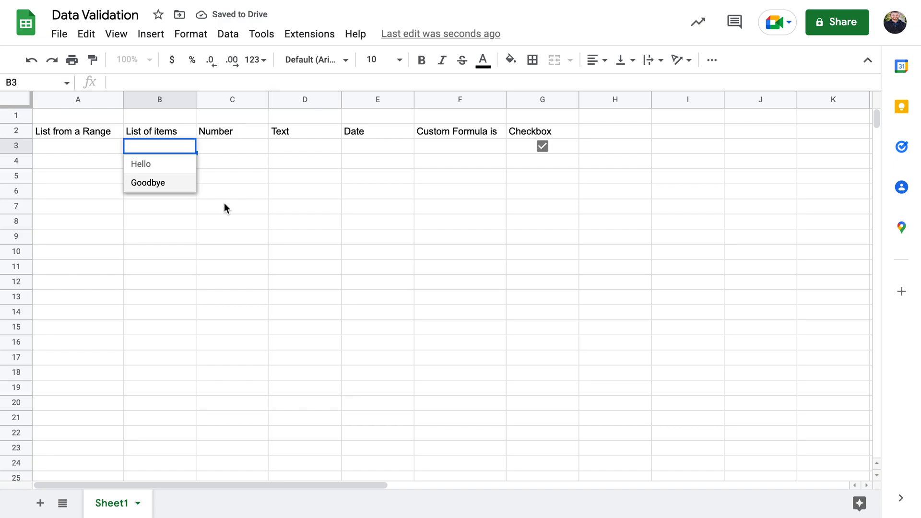
click(249, 197)
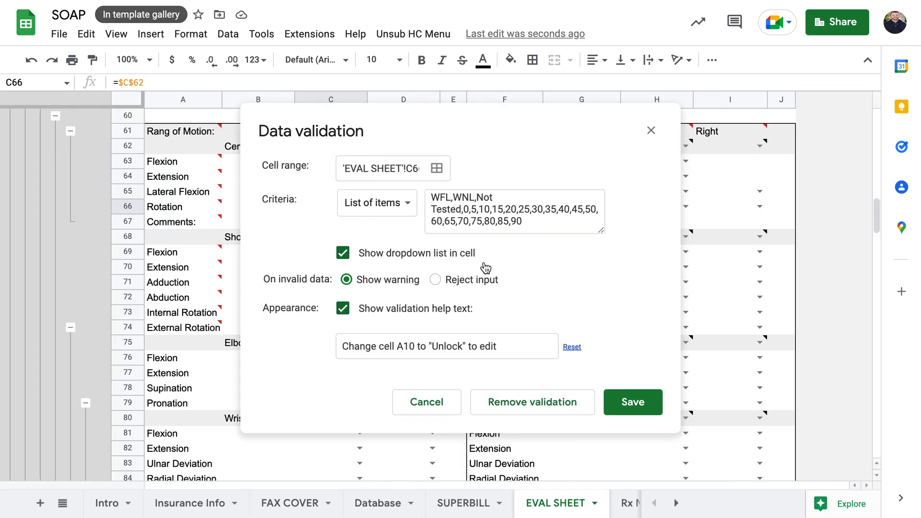
Close the validation rule and display the Lock/Unlock choices in cell A10
click(652, 129)
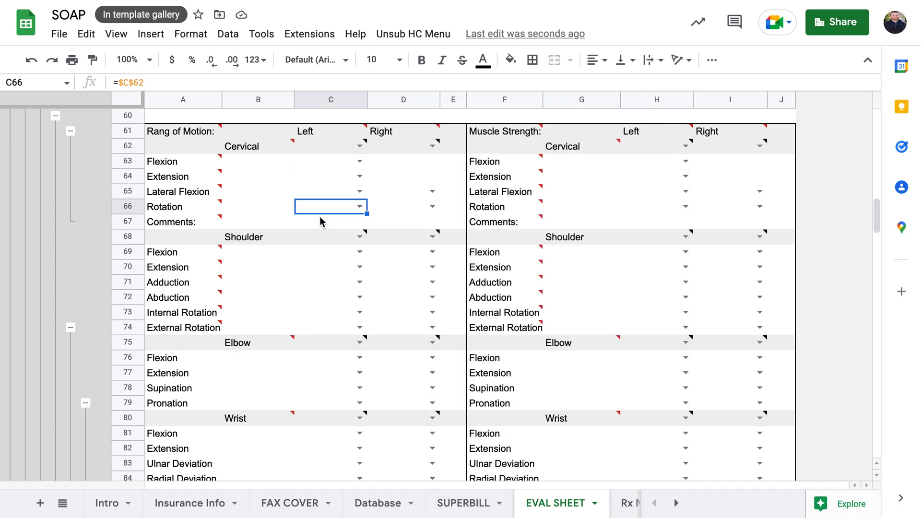
scroll(320, 217, up, 20)
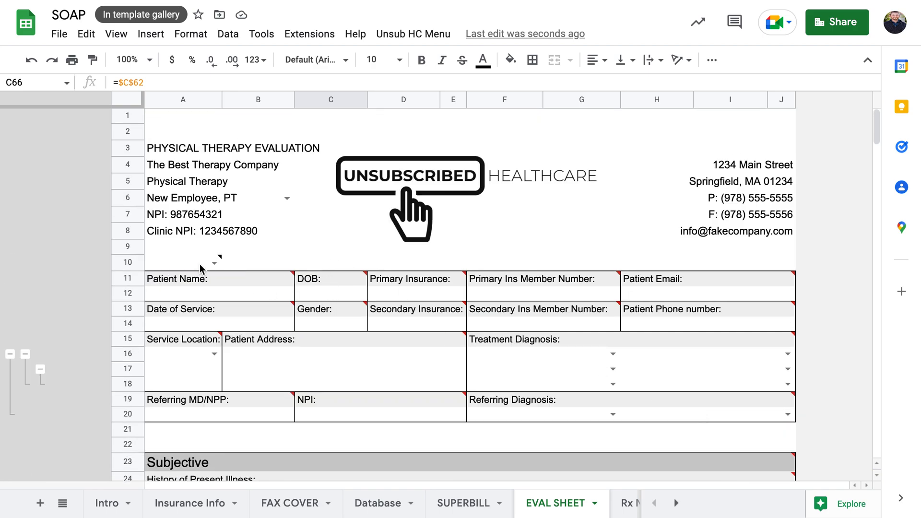
click(197, 264)
click(215, 263)
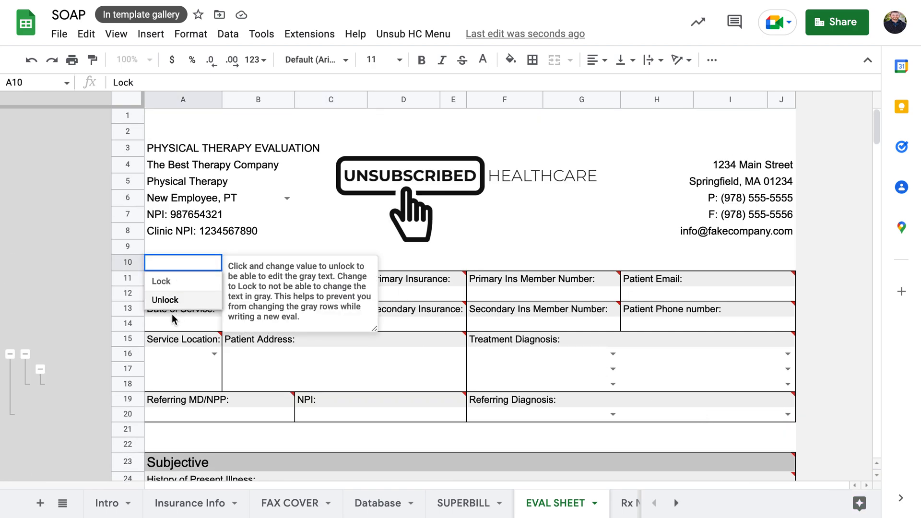
click(183, 264)
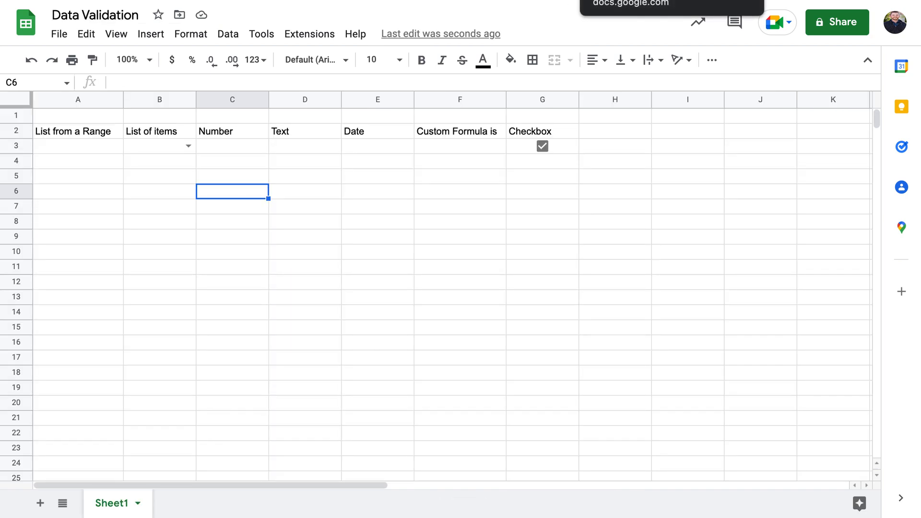
Switch B3's Hello/Goodbye rule to Reject input on invalid data and save it
click(166, 163)
click(161, 146)
right_click(161, 146)
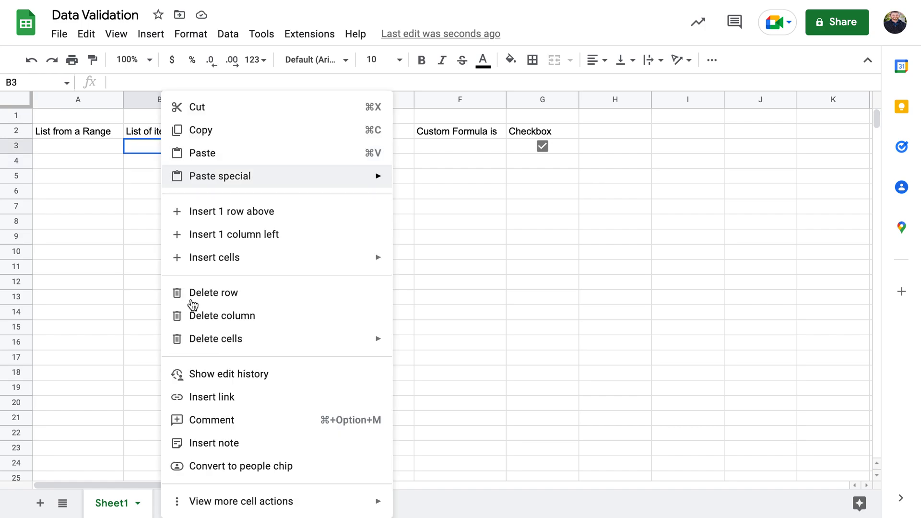
mouse_move(237, 499)
click(455, 418)
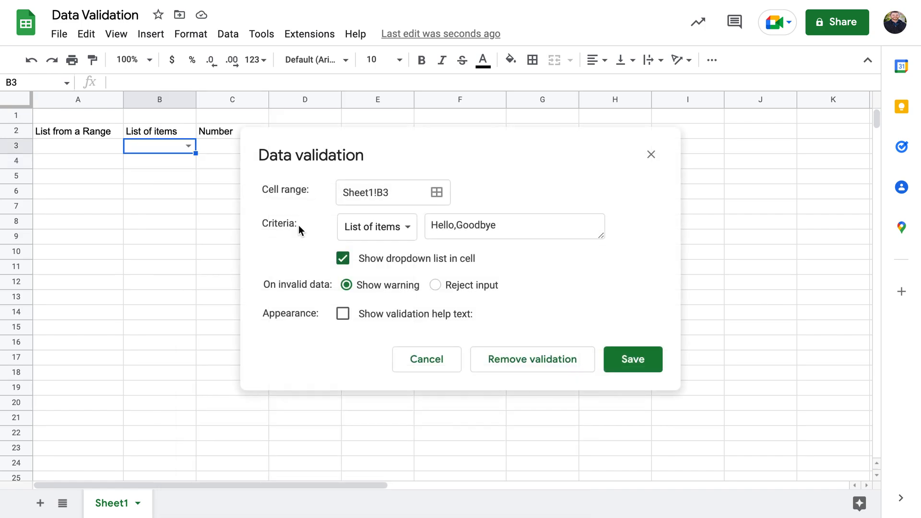
click(435, 286)
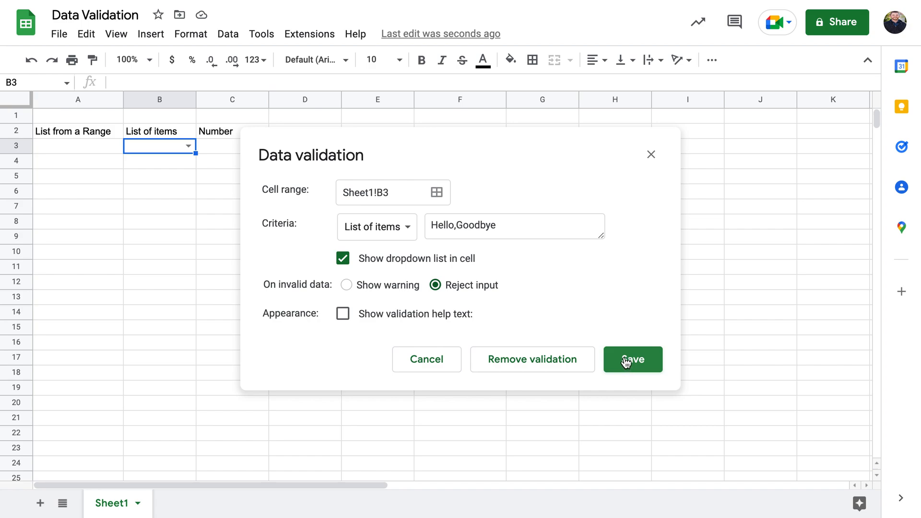
click(643, 360)
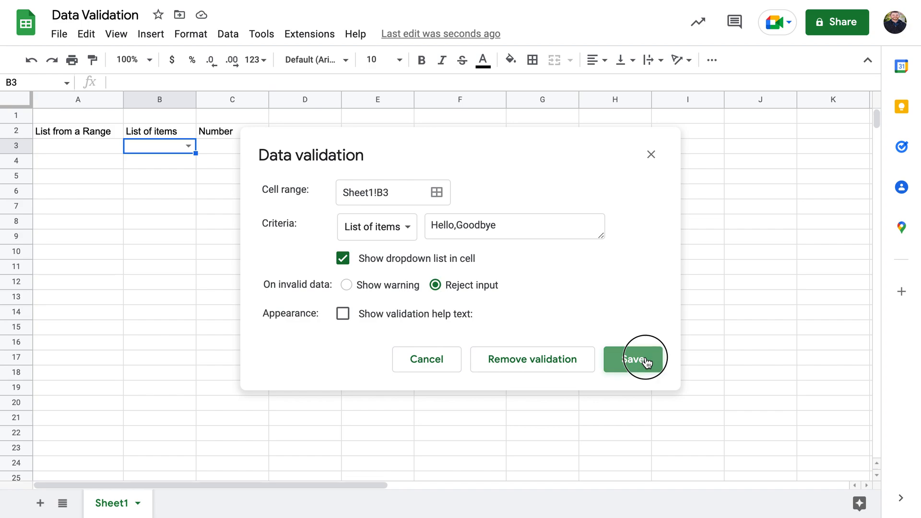
click(189, 146)
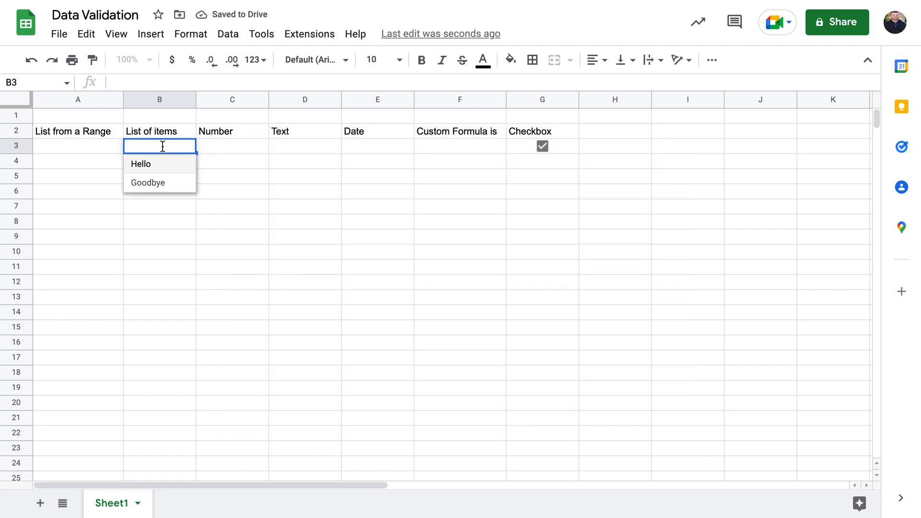
Enter 'Hi' in B3 and dismiss the resulting rejection error
text(Hi)
key(Return)
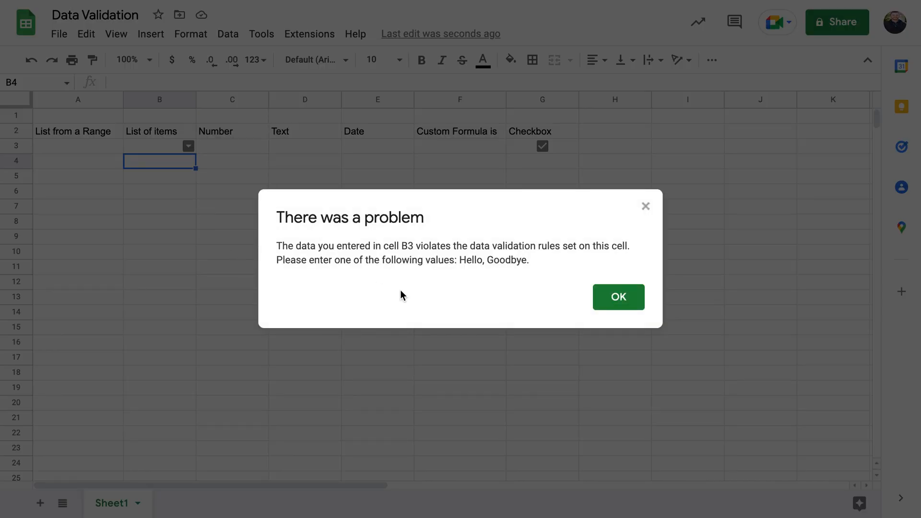
click(646, 207)
Change B3's rule to Show warning and enable validation help text, editing its wording
click(168, 144)
right_click(169, 143)
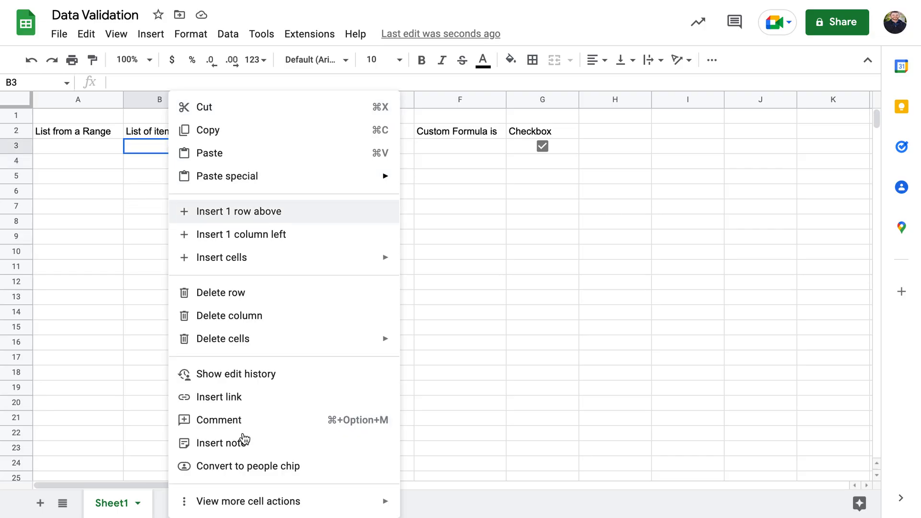
mouse_move(332, 495)
click(476, 423)
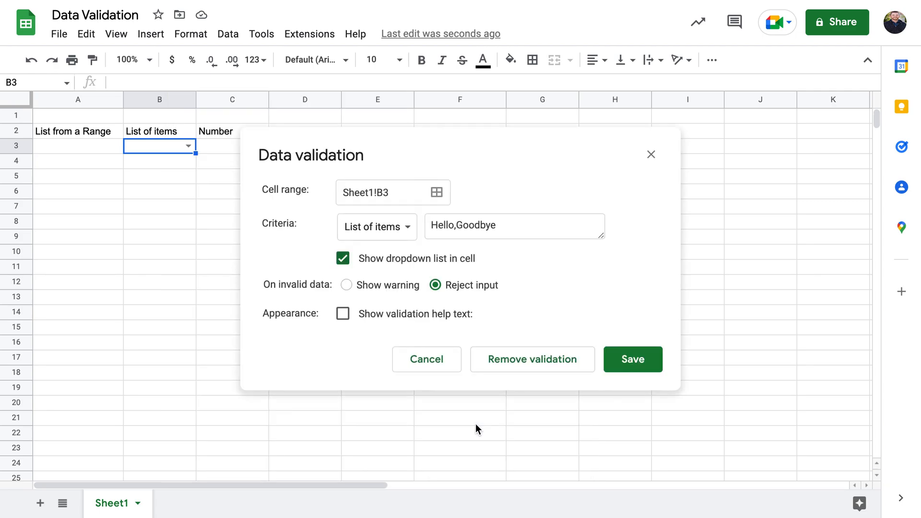
click(384, 285)
click(411, 318)
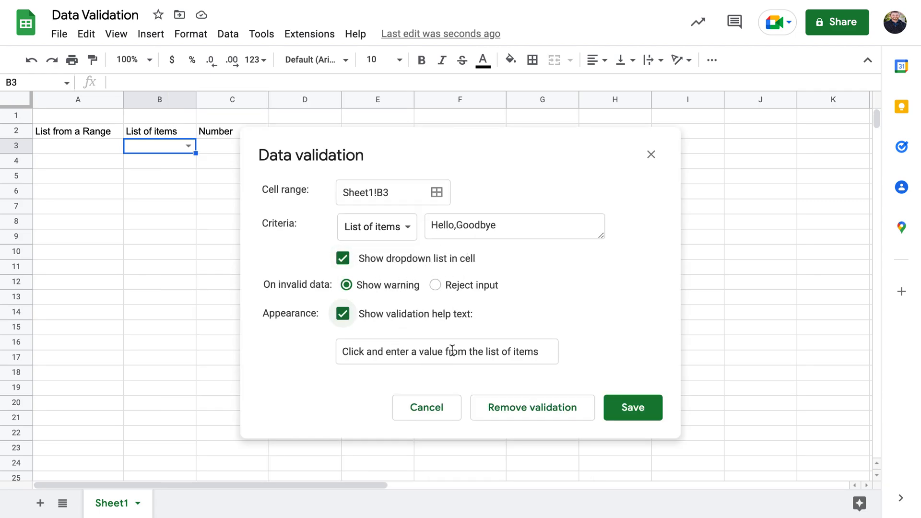
double_click(490, 352)
double_click(508, 355)
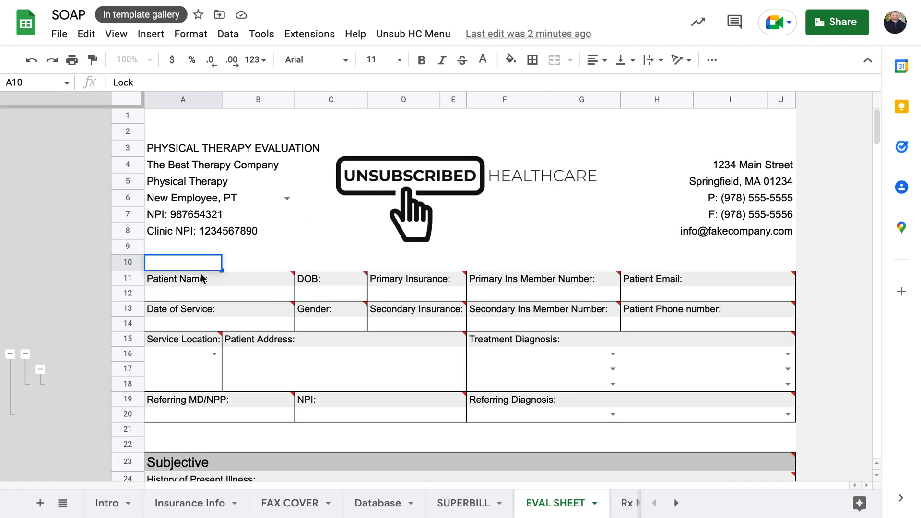
With A10 on Lock, test-edit the DOB label with 'asdf' and dismiss the warning
mouse_move(220, 266)
click(219, 295)
click(216, 263)
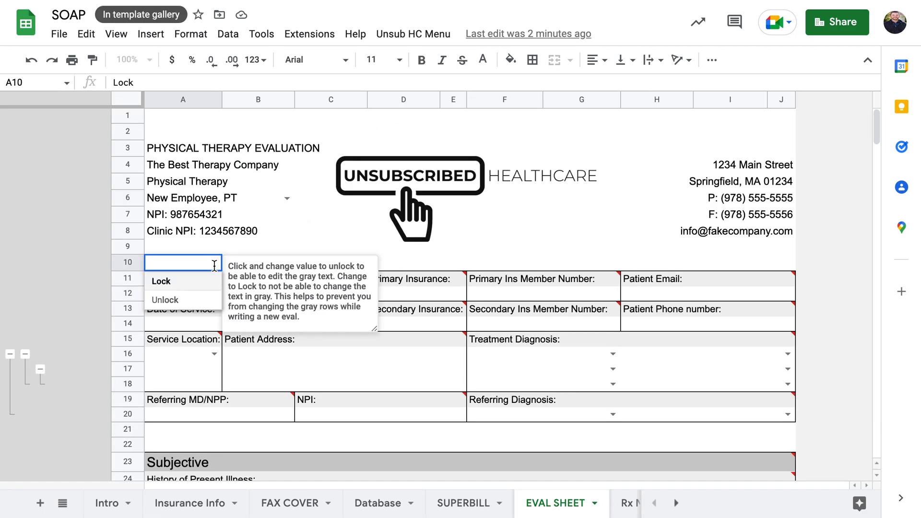
click(192, 289)
click(255, 298)
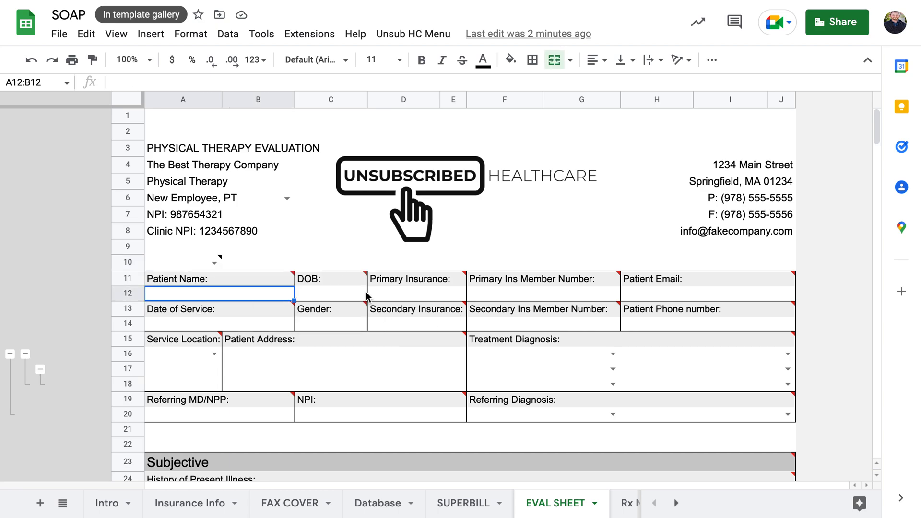
click(334, 278)
key(Right)
key(Right)
key(Right)
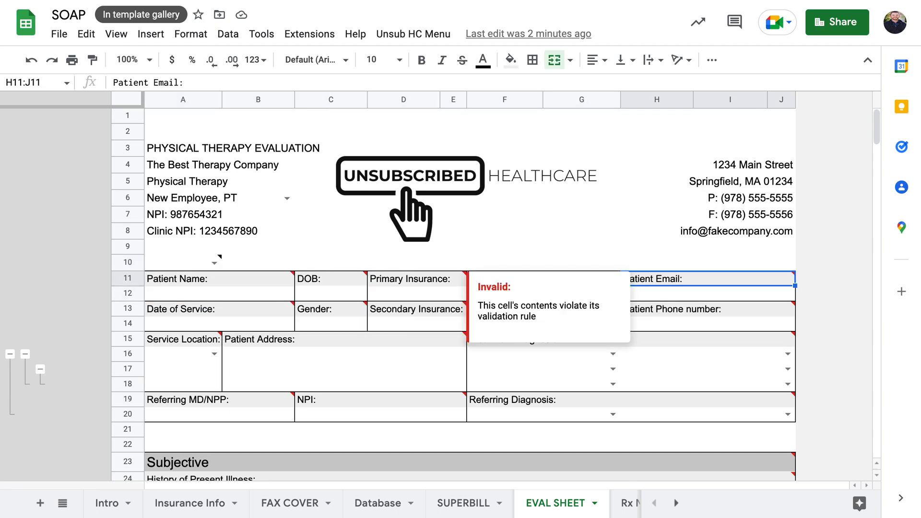
key(Left)
key(Left)
key(Left)
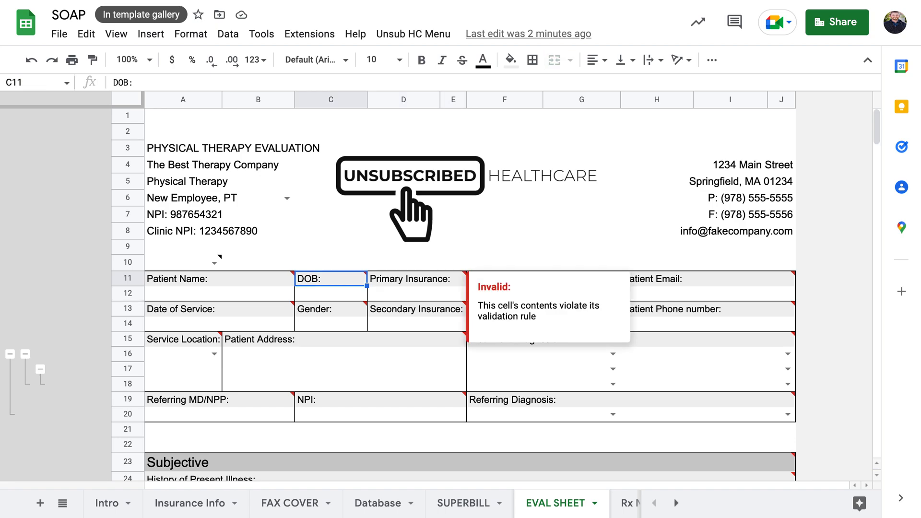
text(asdf)
key(Return)
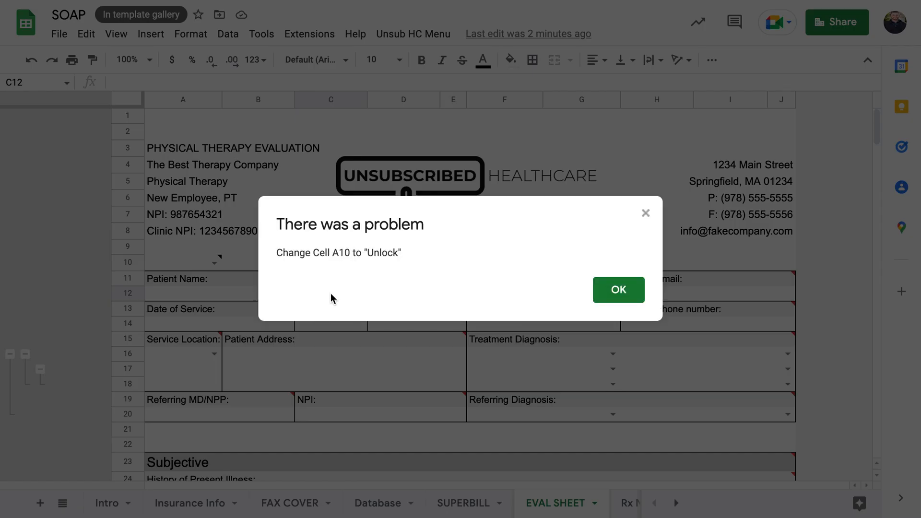
click(619, 297)
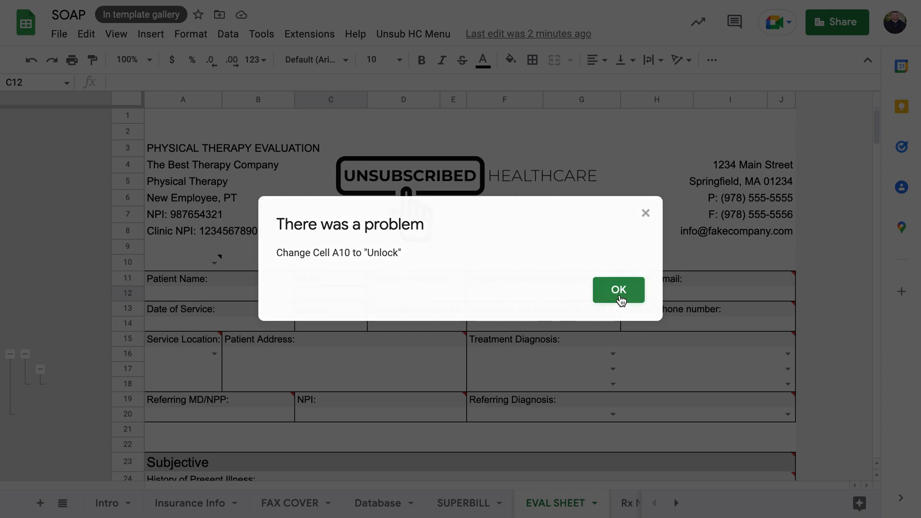
Set A10 to Unlock, then test-edit the Patient Name label and undo it
click(203, 264)
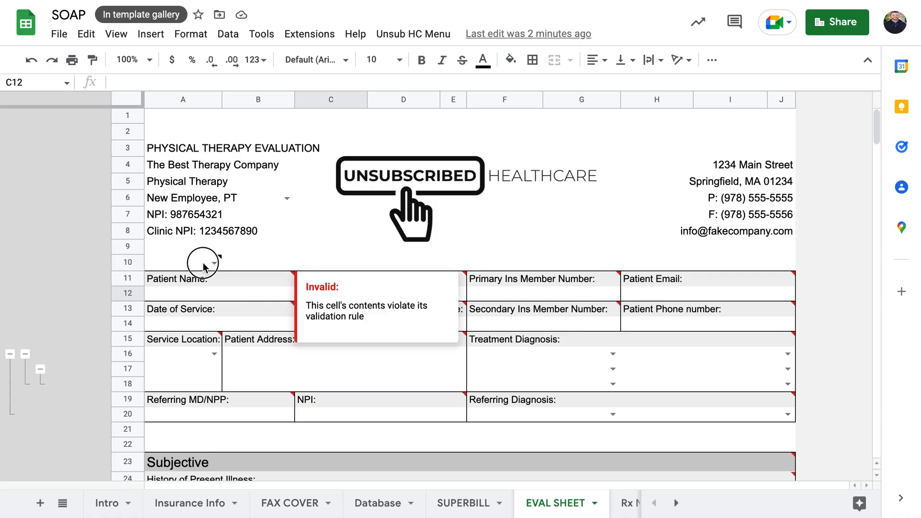
click(214, 263)
click(191, 303)
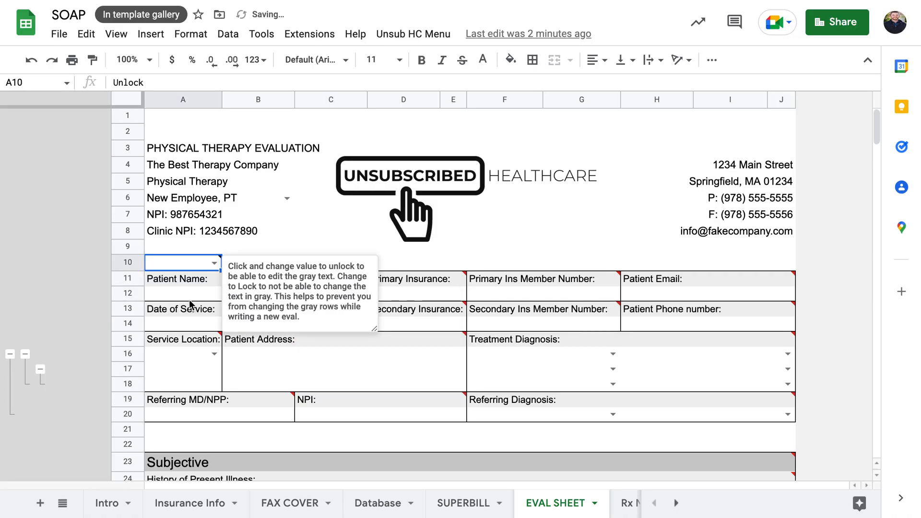
click(203, 282)
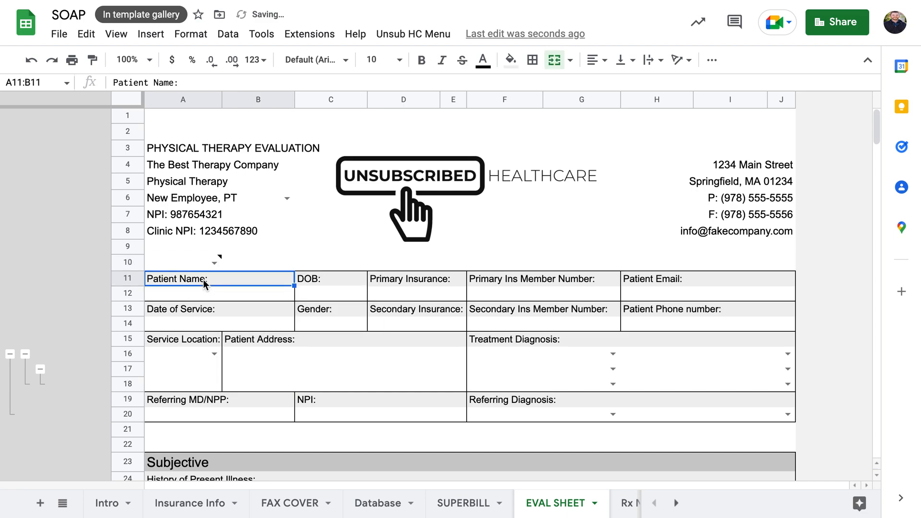
text(asdf)
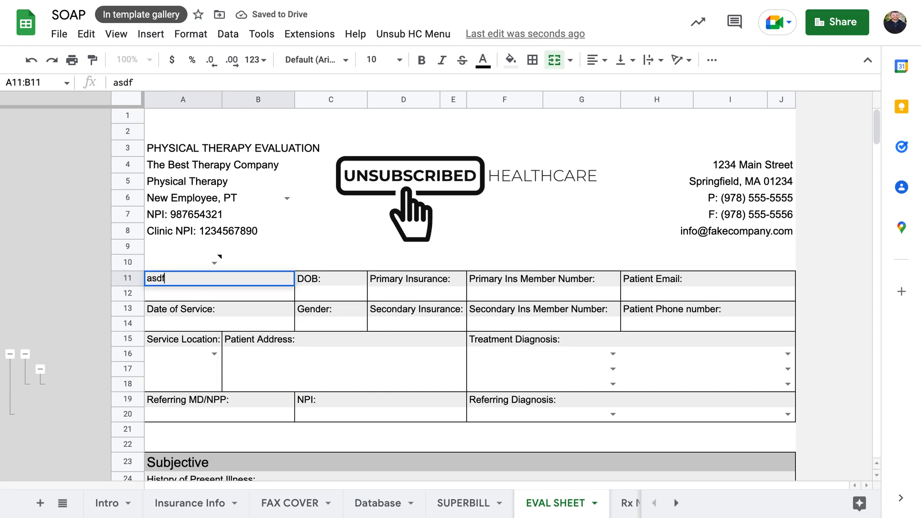
key(Return)
key(ctrl+z)
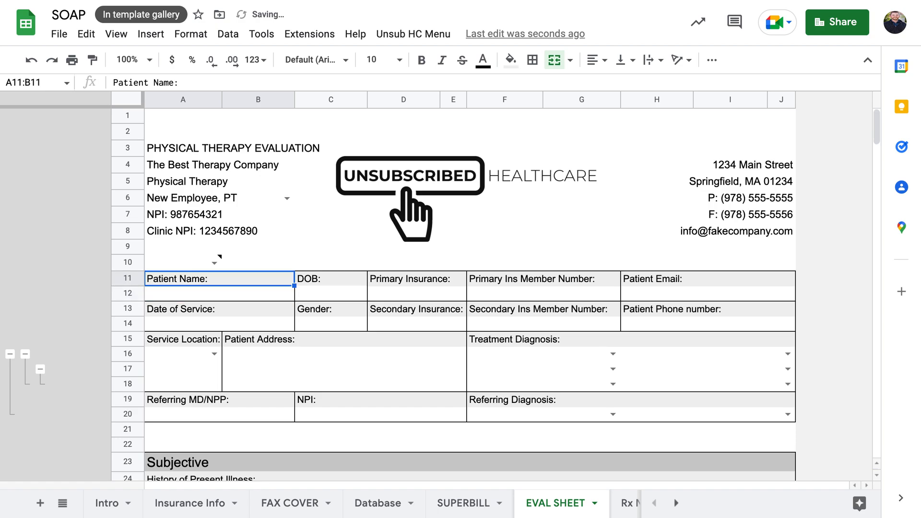
click(217, 304)
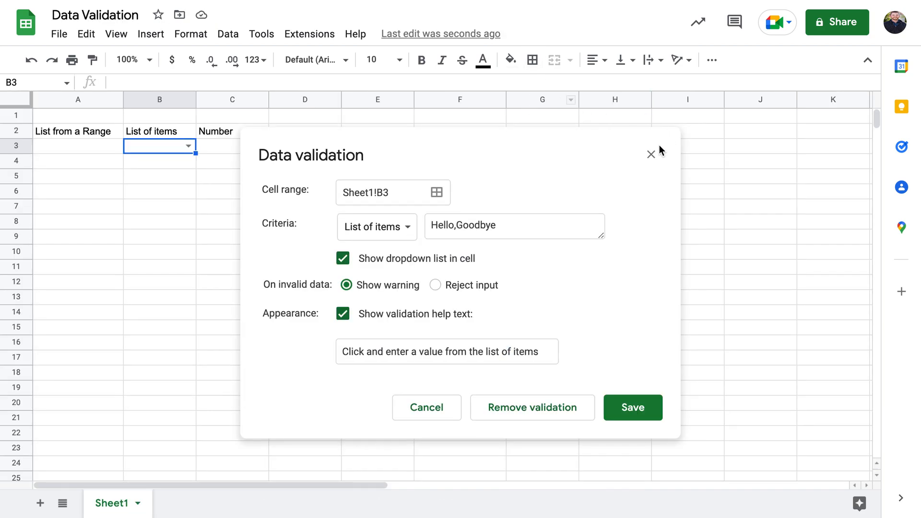
Close the current validation settings and open cell C3's data validation rule
click(650, 152)
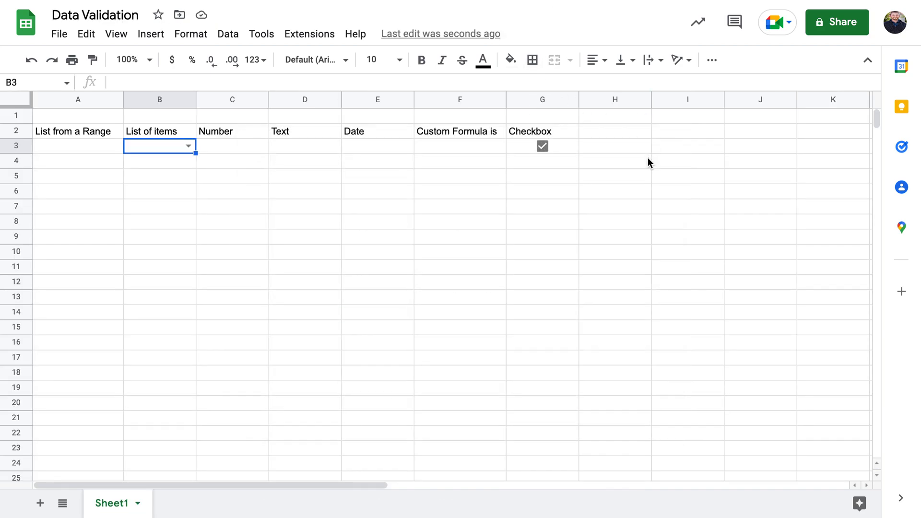
click(235, 148)
right_click(249, 146)
mouse_move(343, 509)
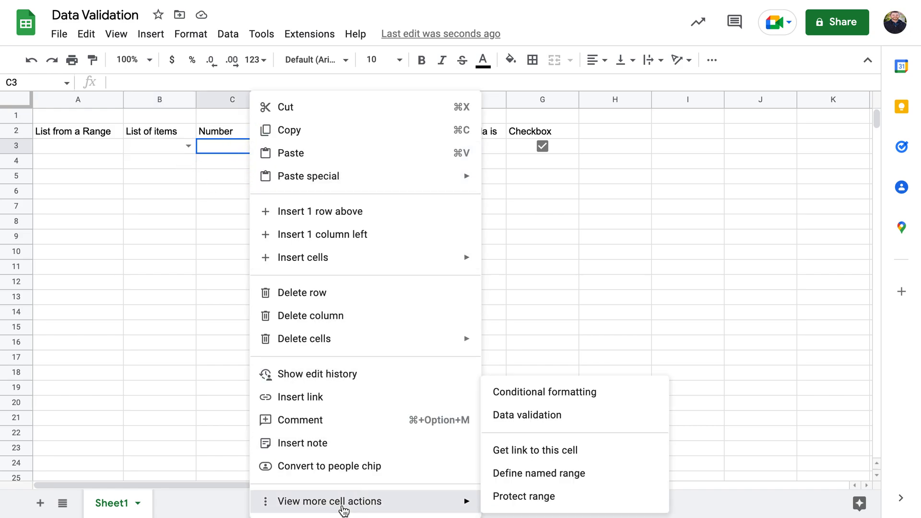
click(531, 416)
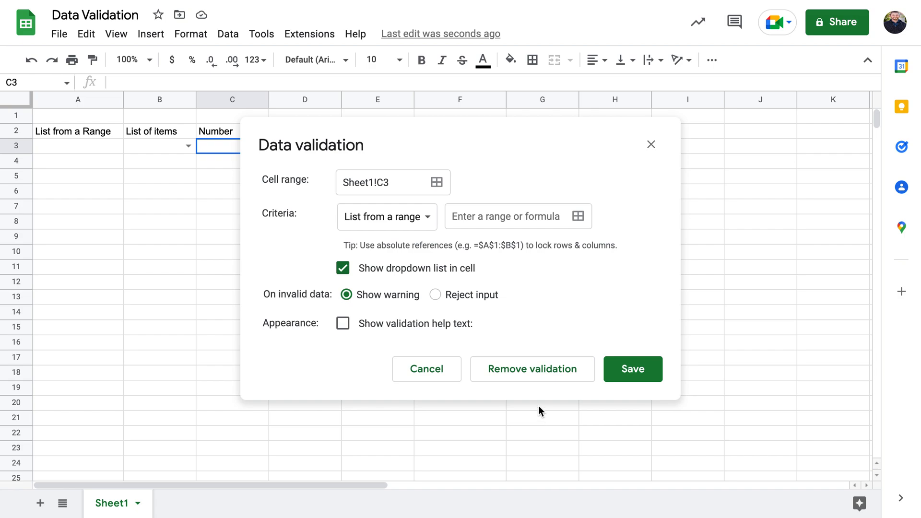
Switch C3's criteria to Number, then Text, browsing each condition list without changes
click(423, 222)
click(401, 261)
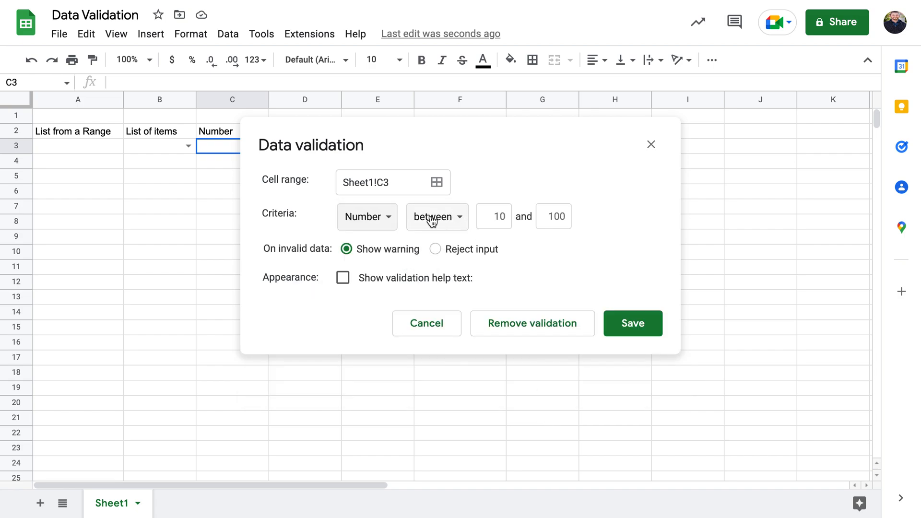
click(455, 219)
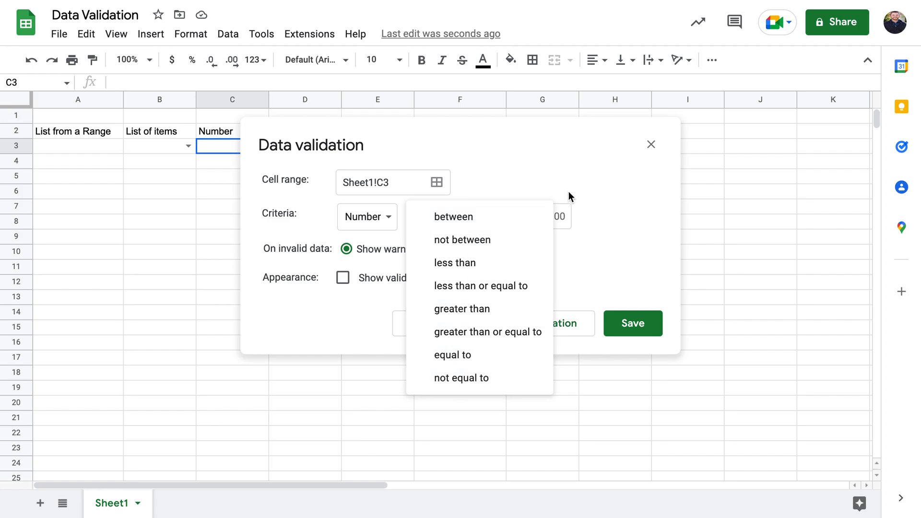
click(577, 180)
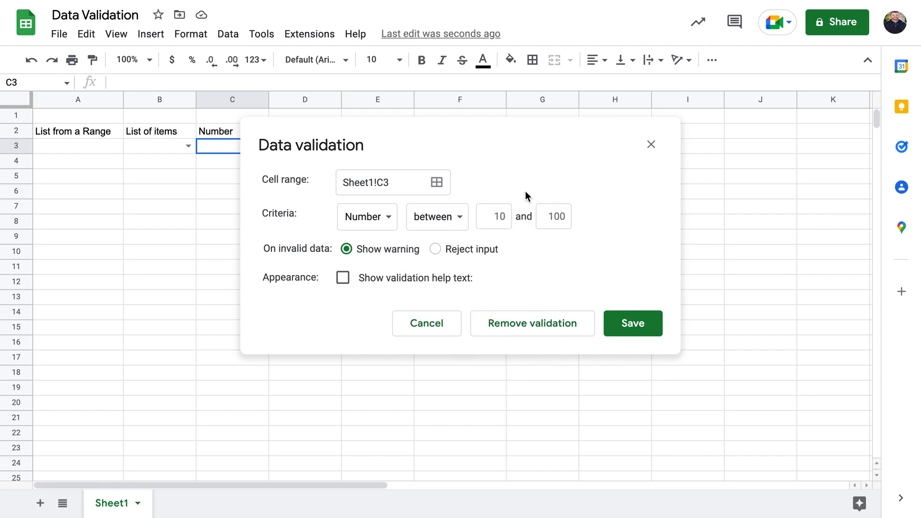
click(393, 224)
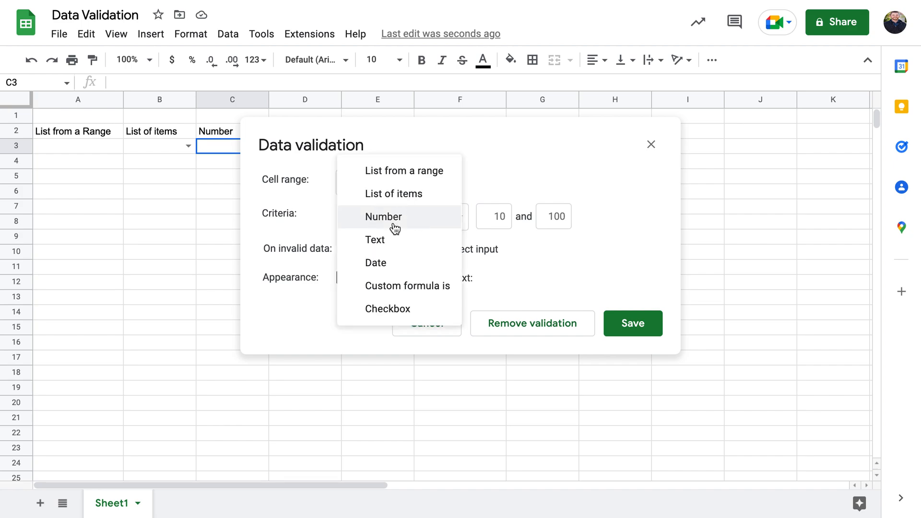
click(396, 240)
click(439, 218)
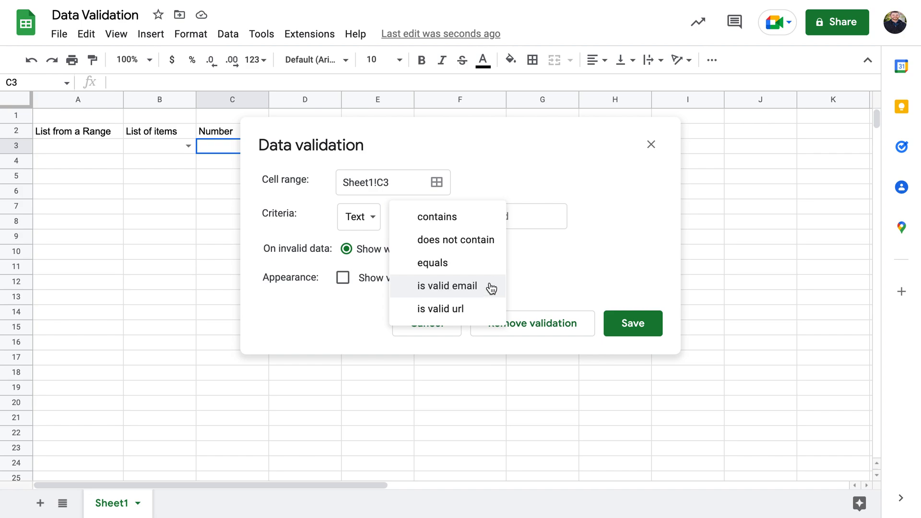
click(515, 291)
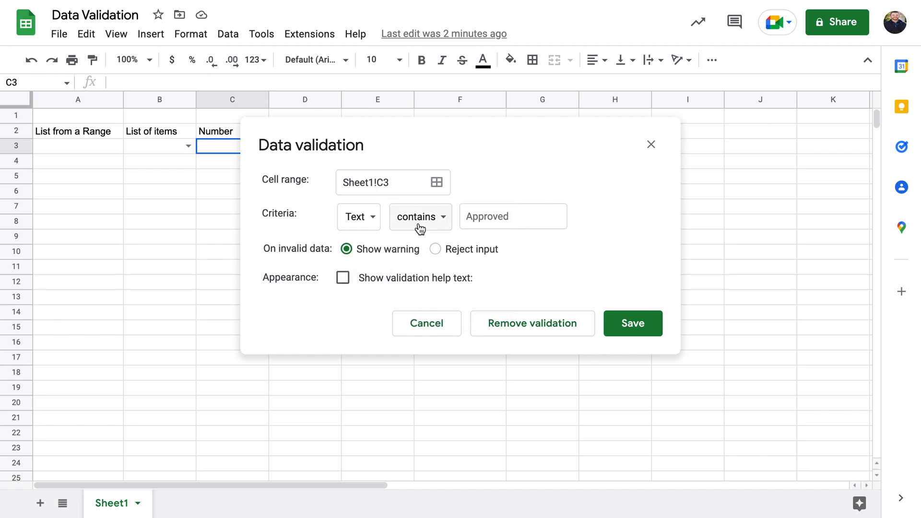
Switch the criteria to Date and keep the 'is valid date' condition
click(370, 219)
click(374, 240)
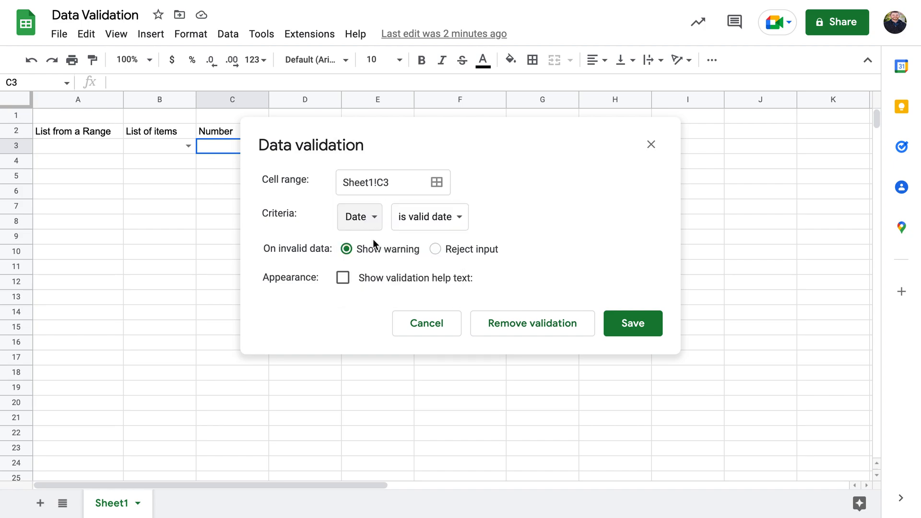
click(451, 229)
click(510, 201)
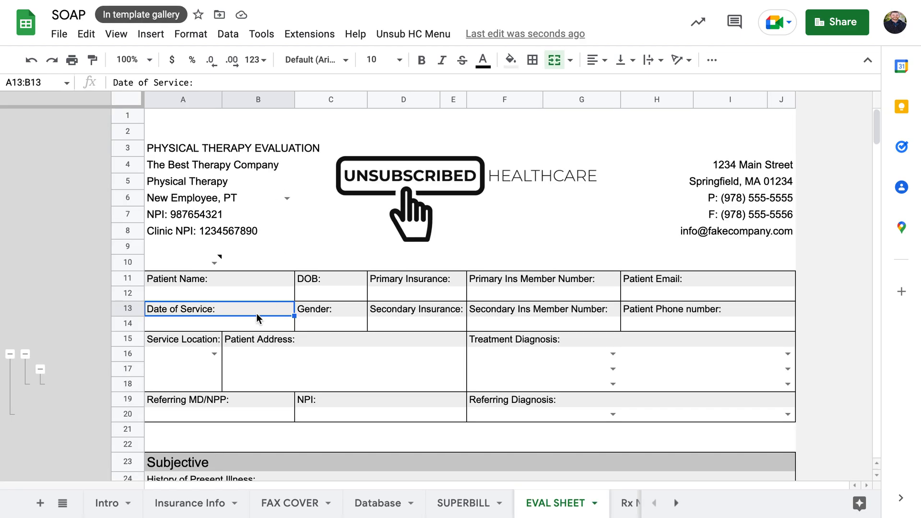
Check the Date of Service date picker, then open that entry's data validation rule
click(246, 324)
double_click(246, 323)
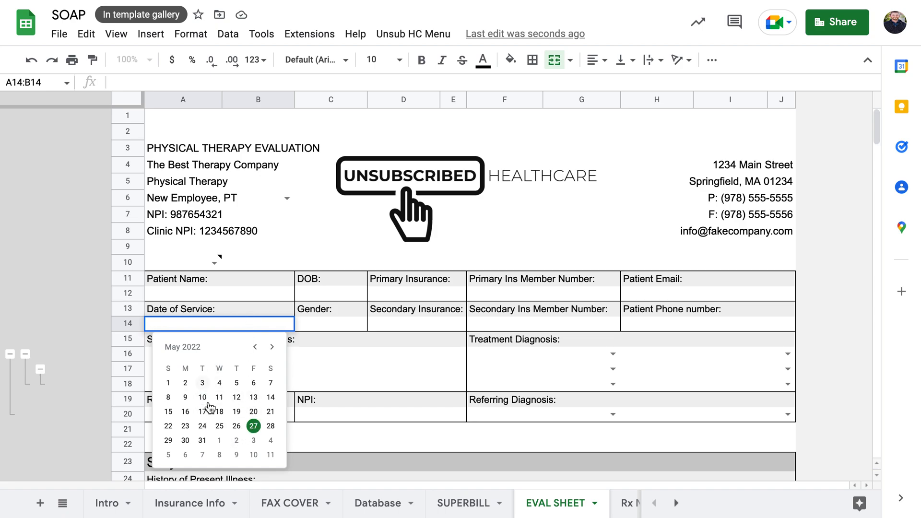
click(303, 347)
click(266, 328)
right_click(266, 327)
mouse_move(336, 501)
click(601, 414)
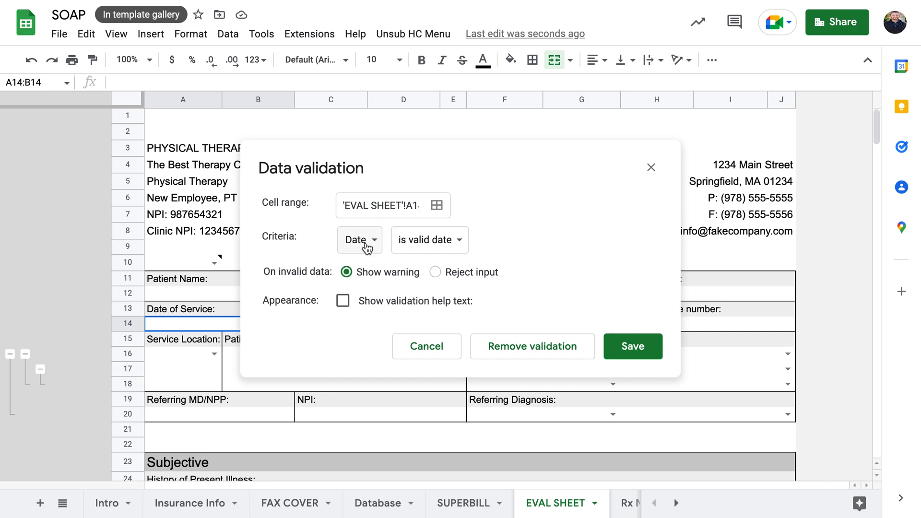
Leave the Date of Service rule on 'is valid date' and close the dialog unchanged
click(459, 242)
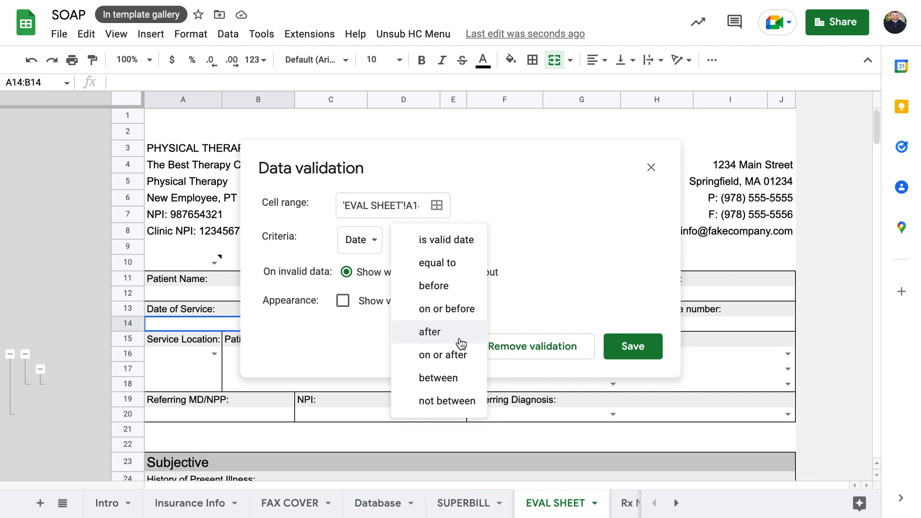
click(206, 327)
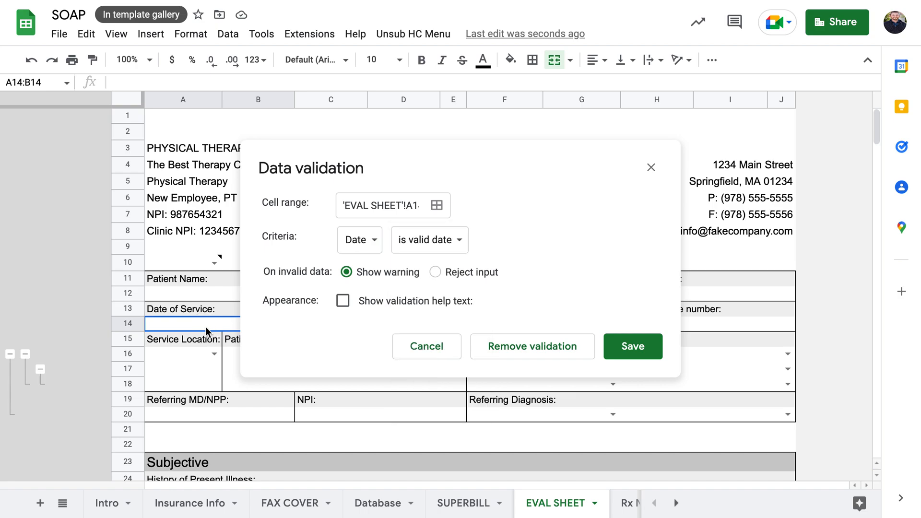
click(432, 253)
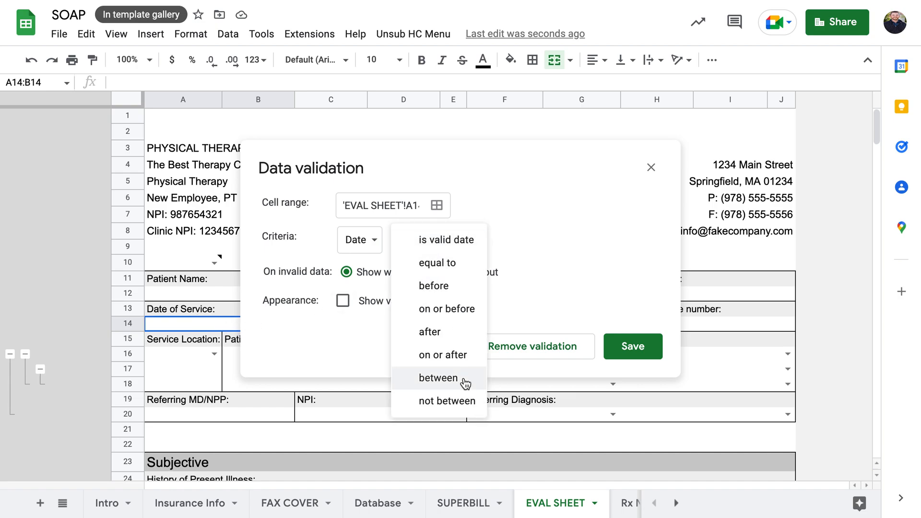
click(650, 167)
click(651, 168)
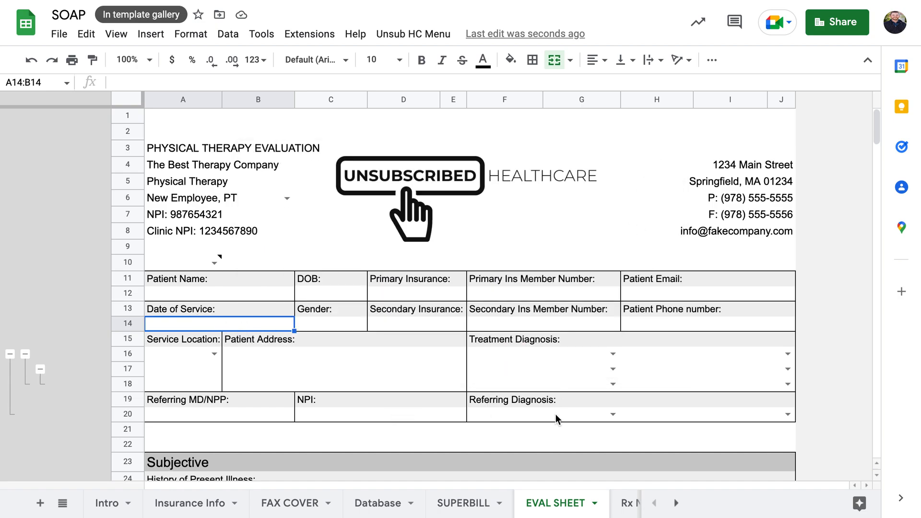
scroll(556, 415, down, 20)
Confirm the certification Starting date cell C184 contains =A14
scroll(556, 413, up, 15)
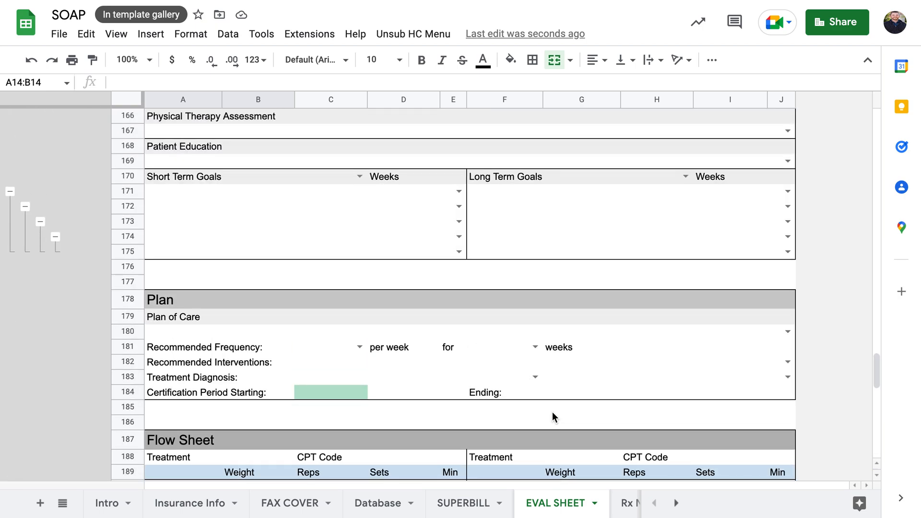
click(305, 394)
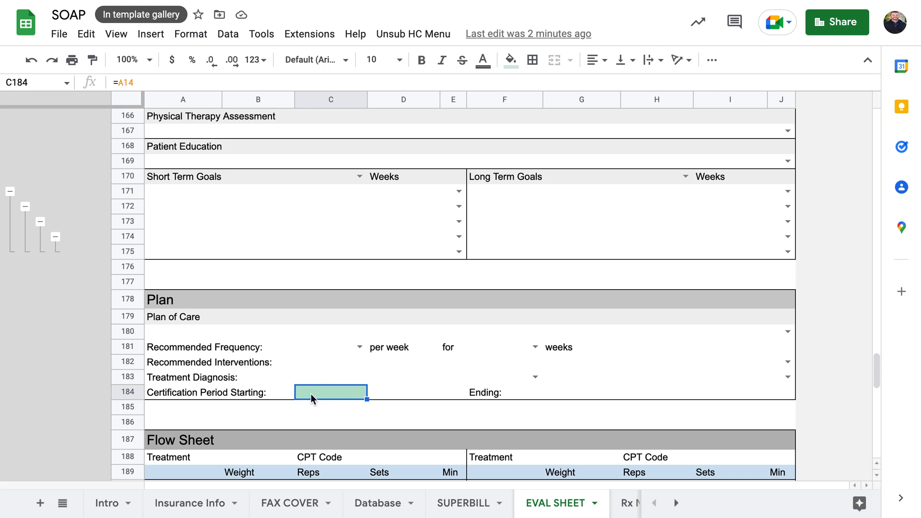
click(121, 82)
scroll(370, 367, up, 20)
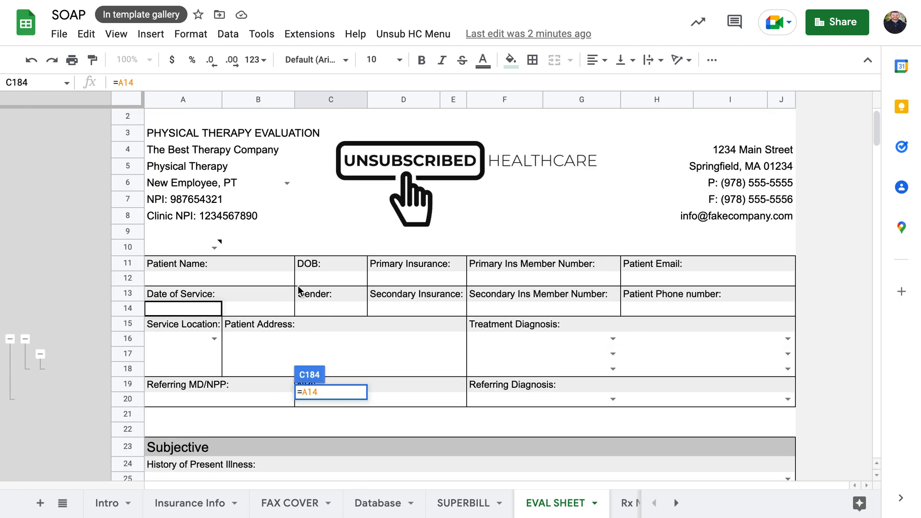
Set the Date of Service to May 27, 2022 and inspect G184's Ending date formula
double_click(200, 307)
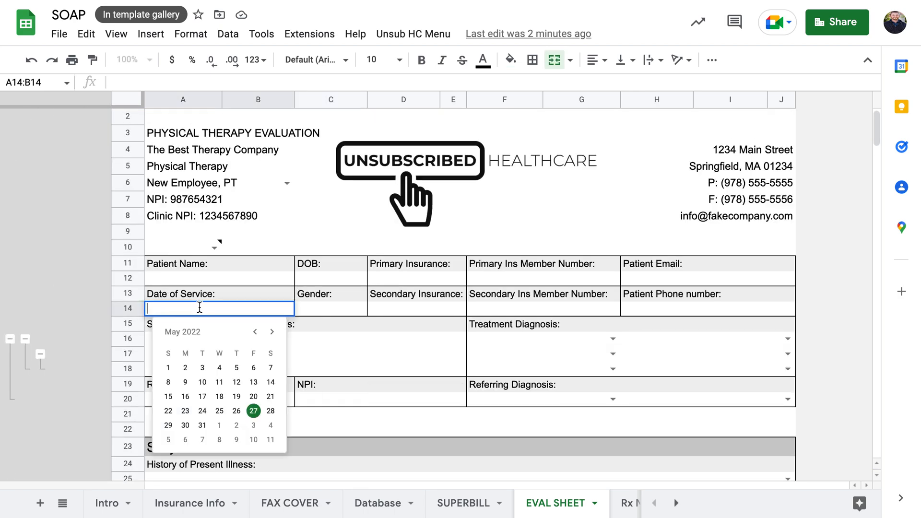
click(254, 411)
scroll(373, 440, down, 20)
scroll(372, 441, down, 10)
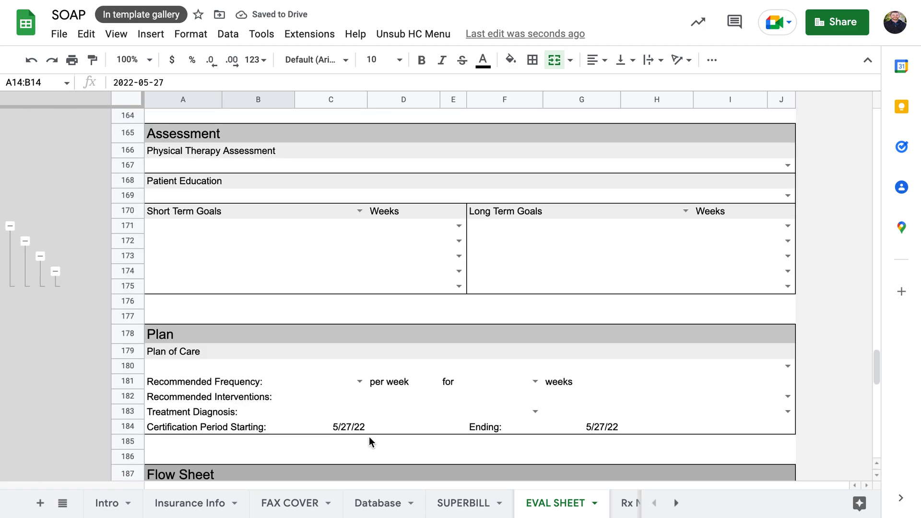
click(384, 427)
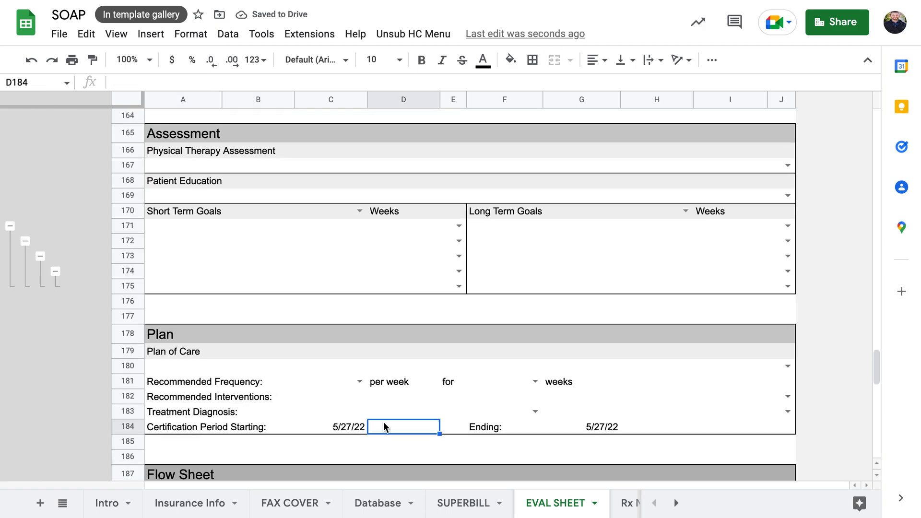
click(605, 427)
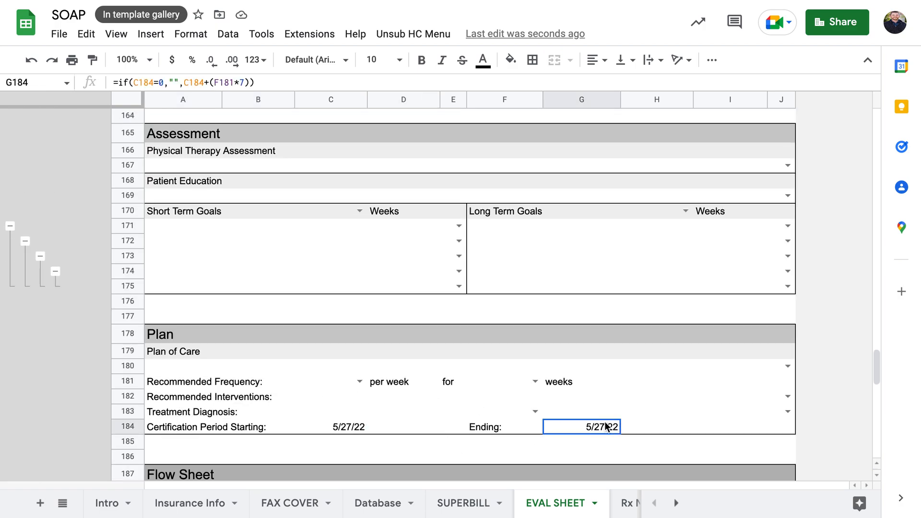
Give the Ending date cell G184 a Date validation rule using the 'is after' condition
right_click(605, 427)
mouse_move(619, 405)
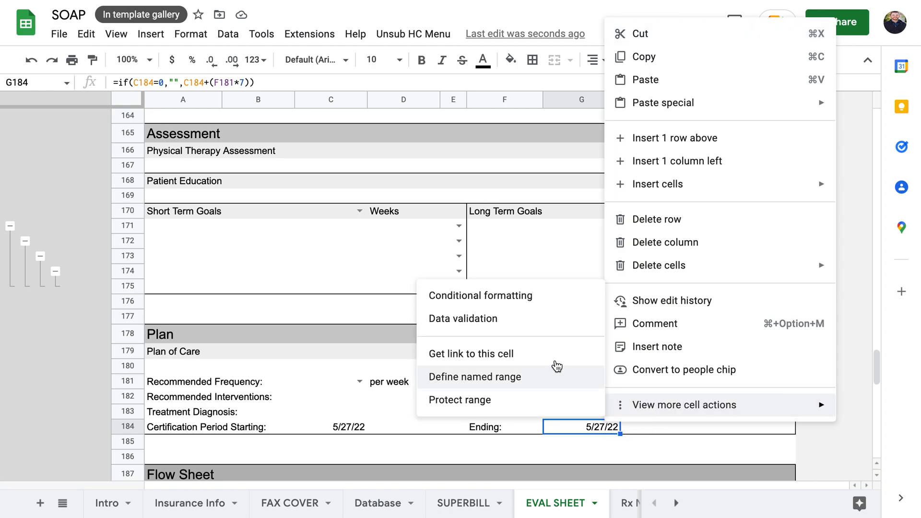
click(544, 323)
click(408, 215)
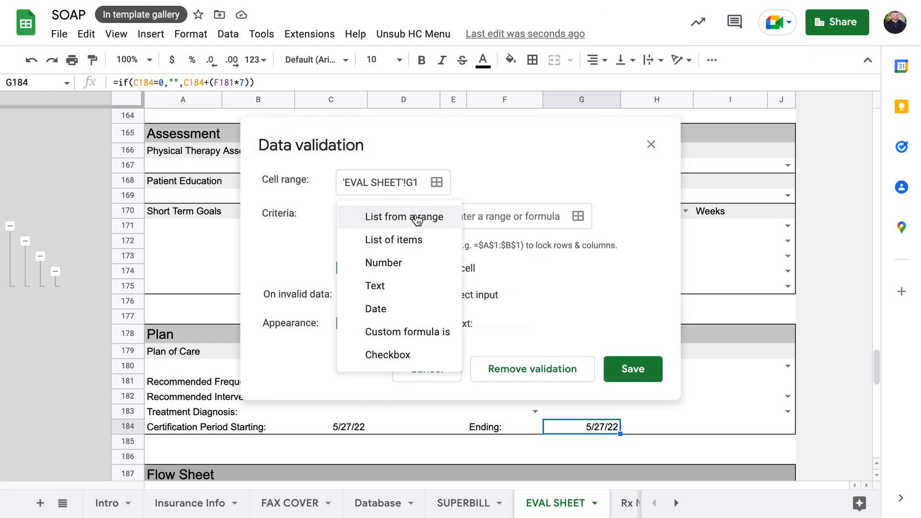
click(376, 309)
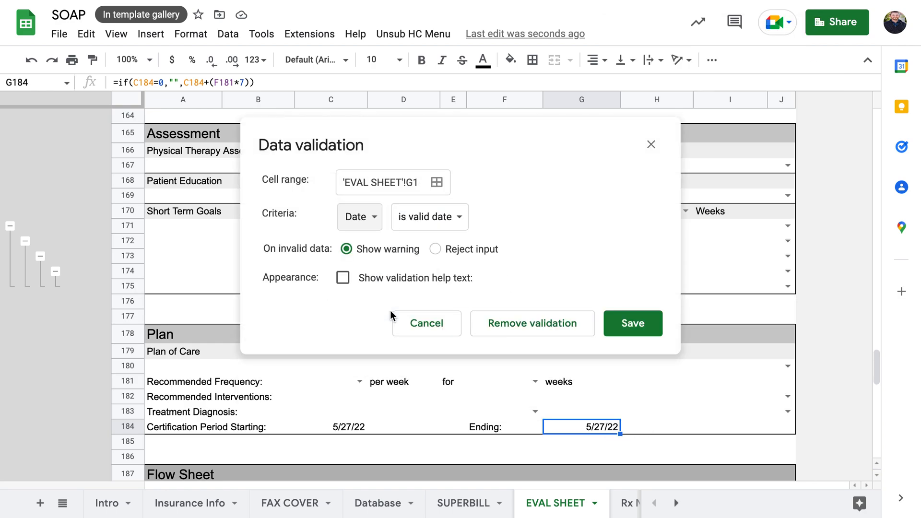
click(435, 221)
click(441, 309)
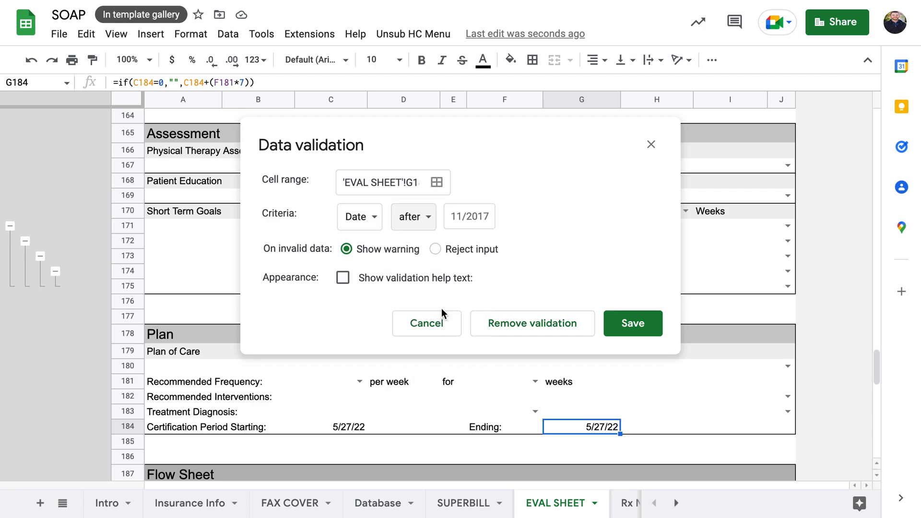
Compare against =c184, save the rule, and check the Ending date's invalid-date warning
click(466, 221)
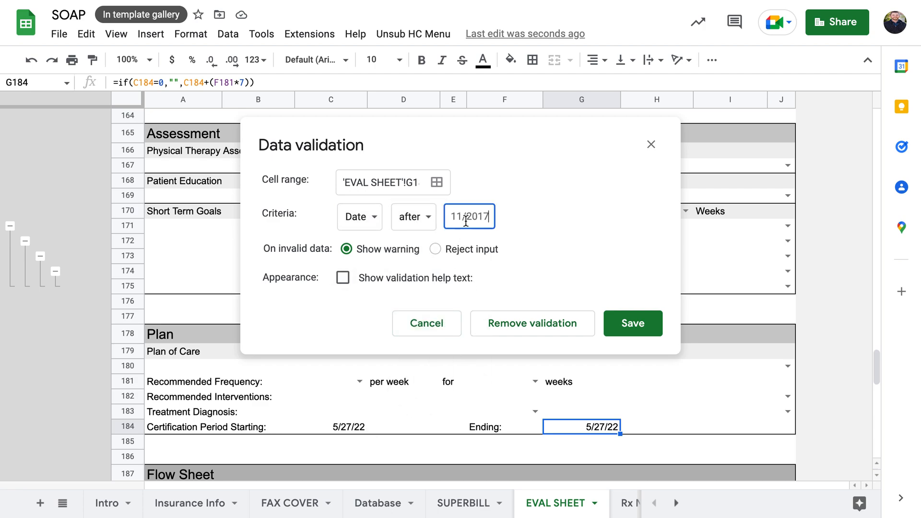
text(=)
click(334, 425)
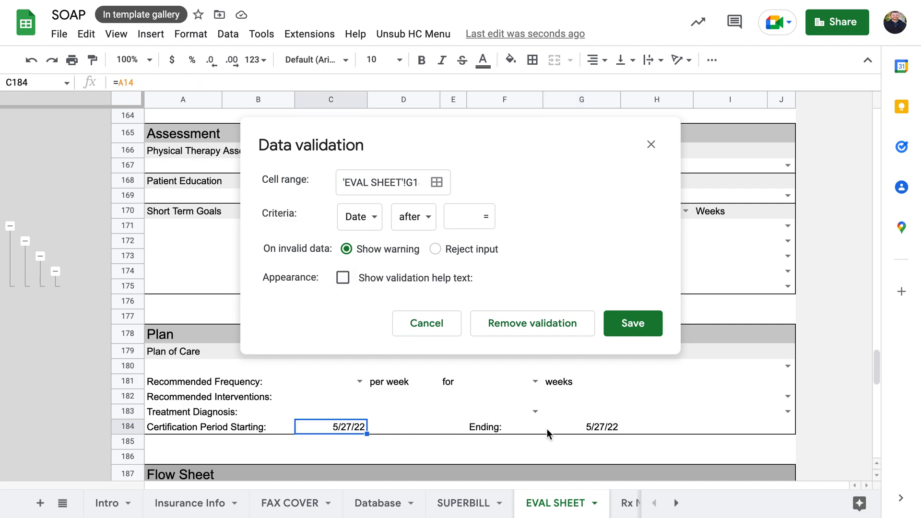
click(491, 218)
text(c184)
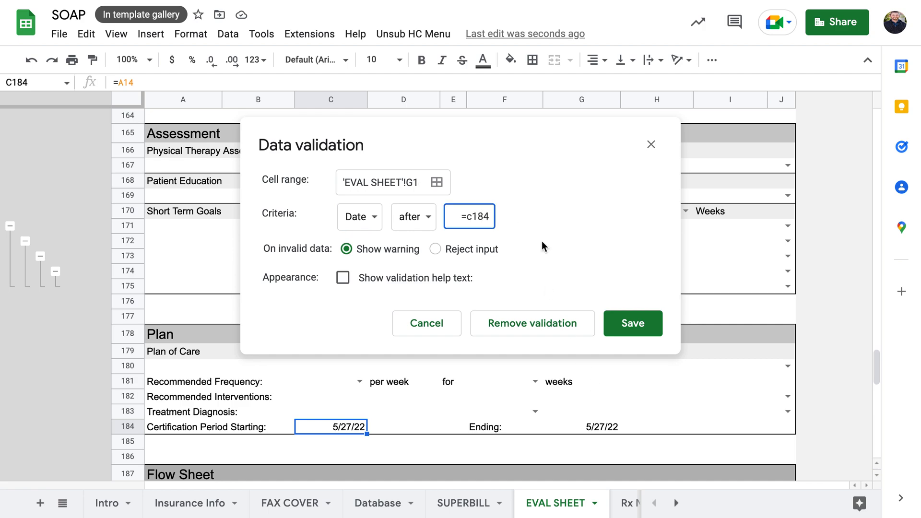
click(632, 320)
click(598, 428)
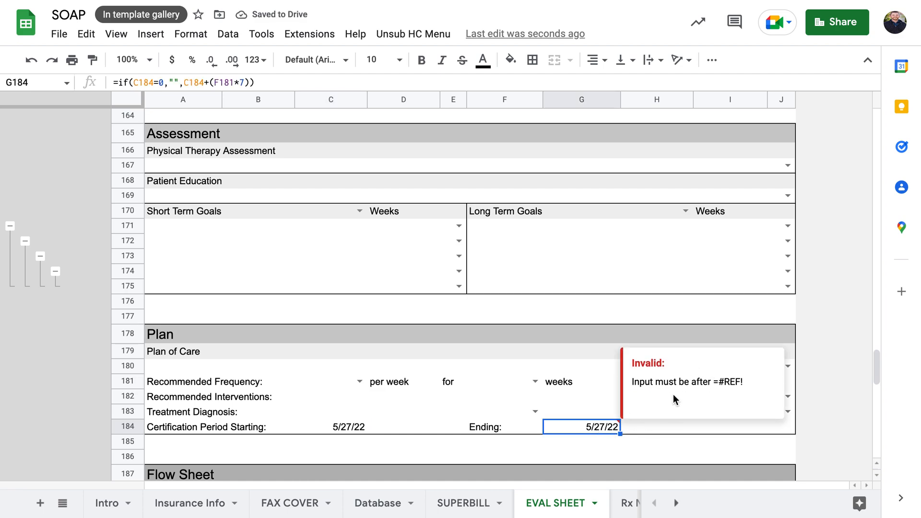
click(357, 382)
Choose 2 visits per week for 5 weeks and confirm the Ending date becomes 7/1/22
click(321, 438)
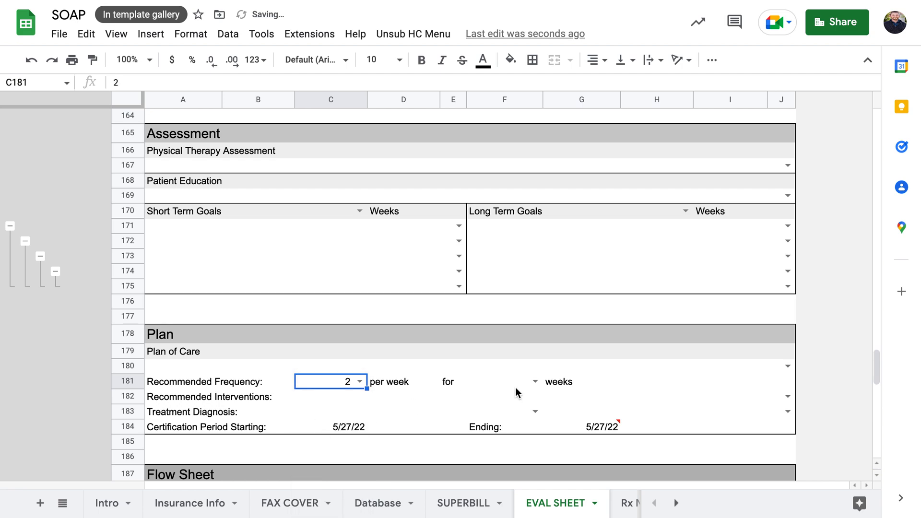
click(535, 382)
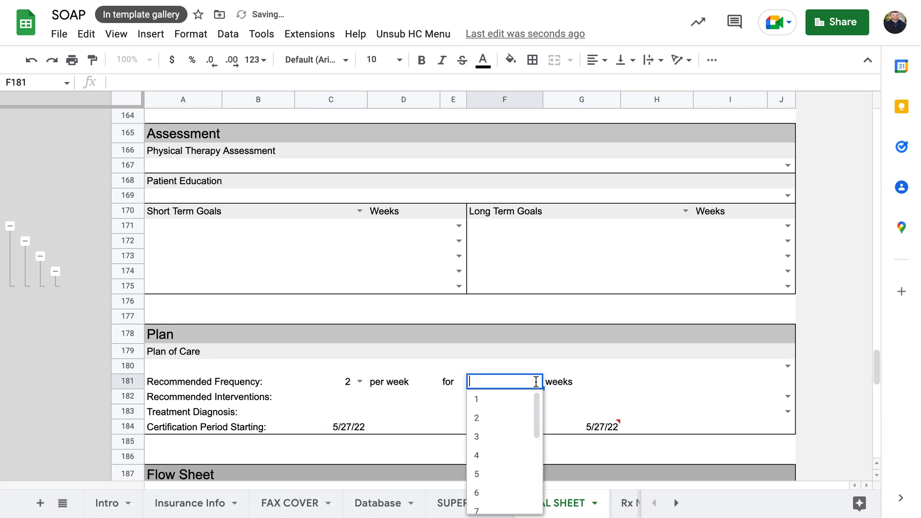
click(483, 477)
click(633, 427)
click(586, 428)
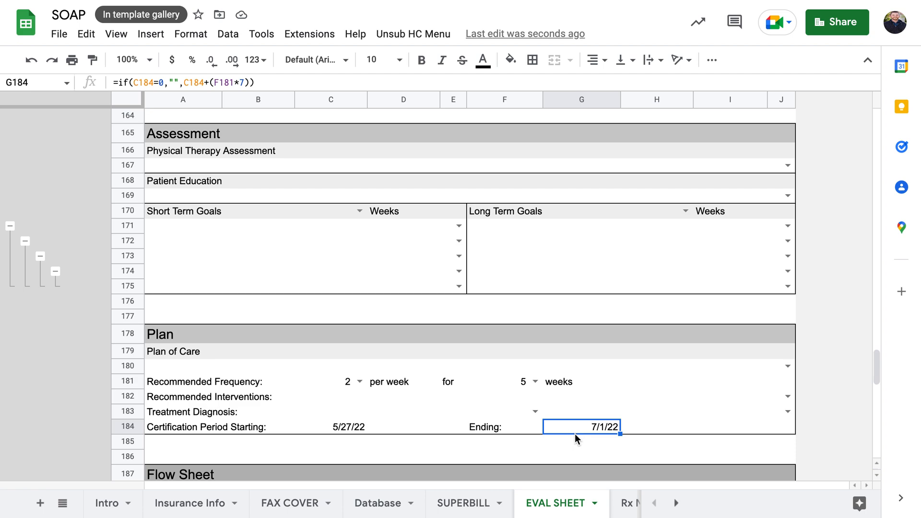
Undo three times to clear the frequency and weeks entries
key(ctrl+z)
key(ctrl+z)
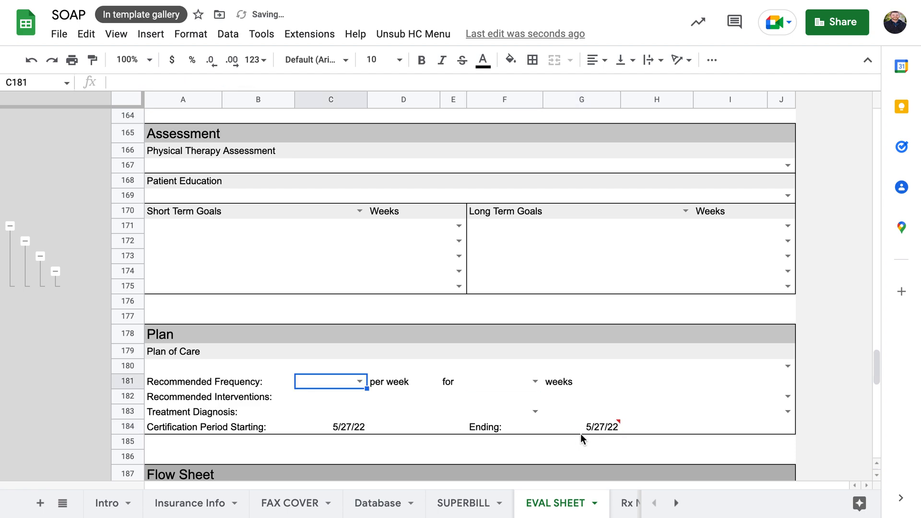
key(ctrl+z)
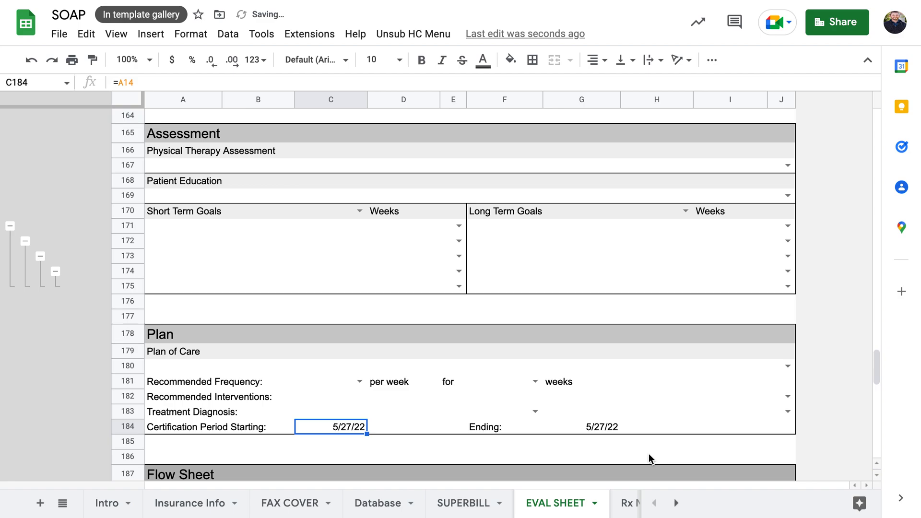
key(ctrl+z)
key(ctrl+z)
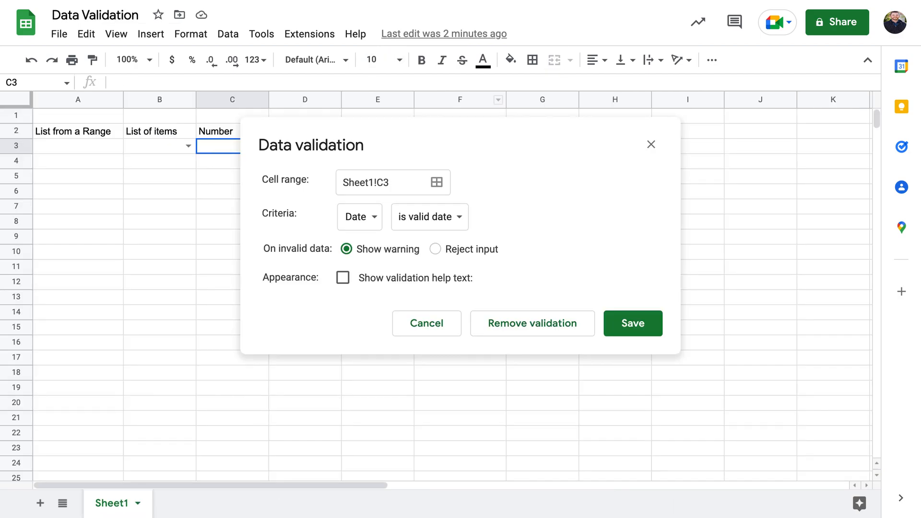
Close the validation dialog and return to the EVAL SHEET, leaving A10's toggle on Lock
click(650, 145)
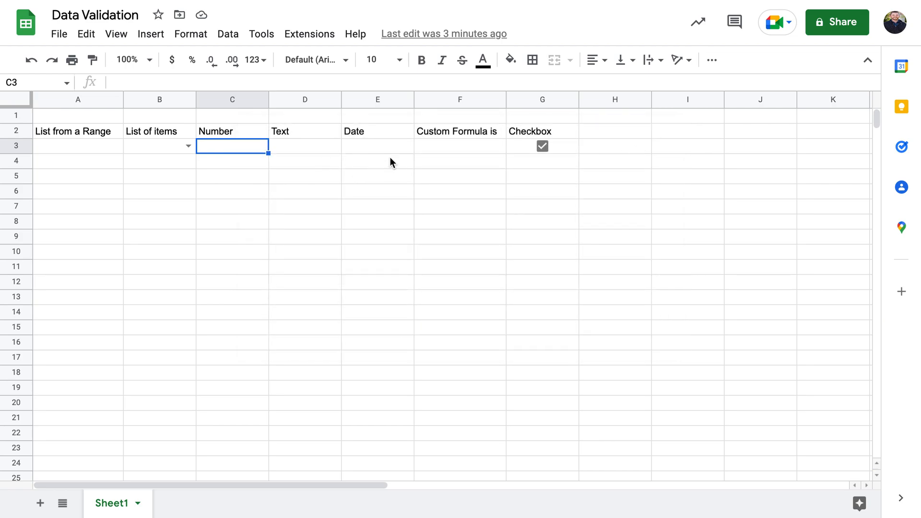
click(466, 147)
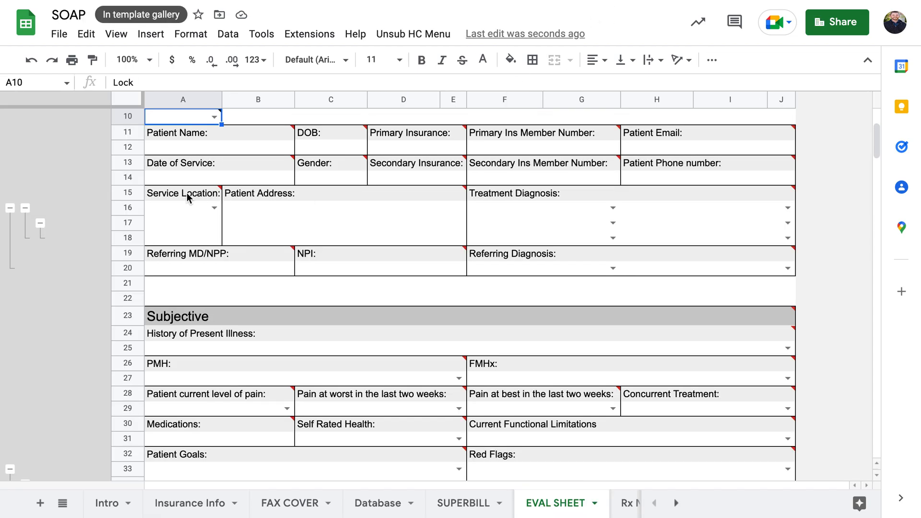
scroll(190, 198, up, 3)
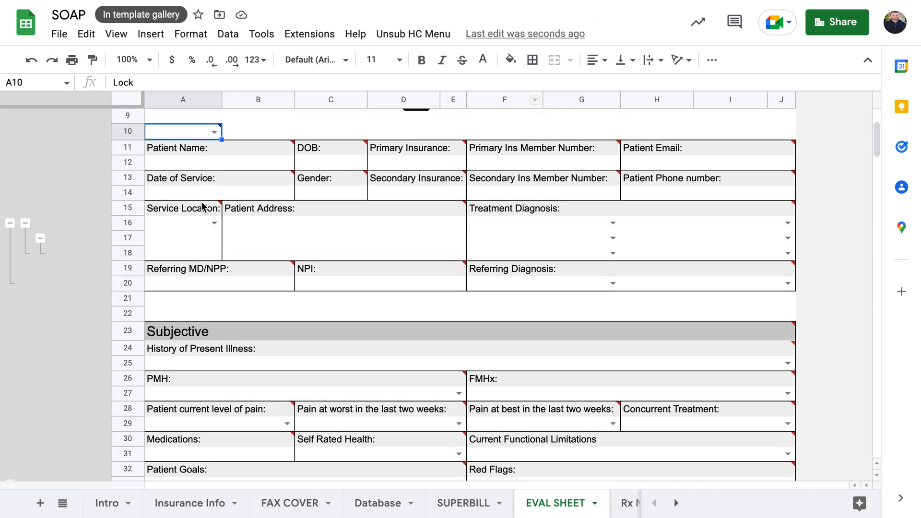
click(211, 183)
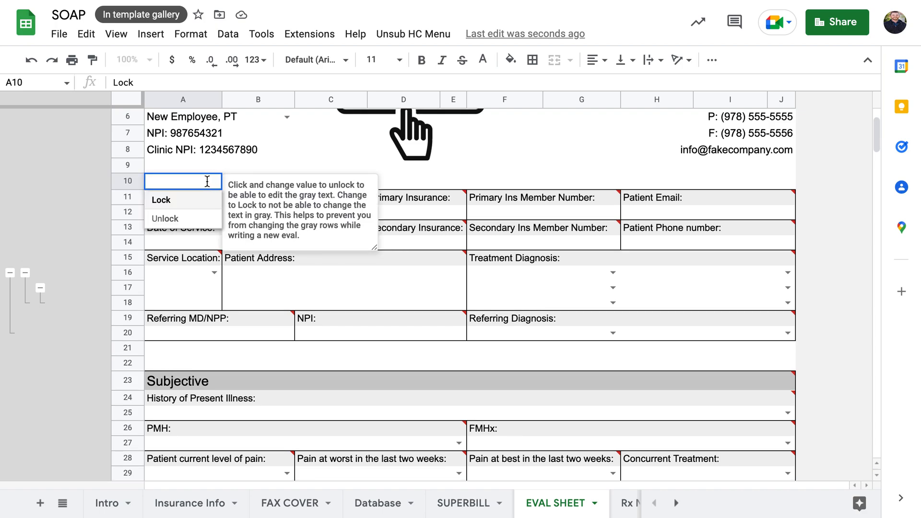
click(246, 165)
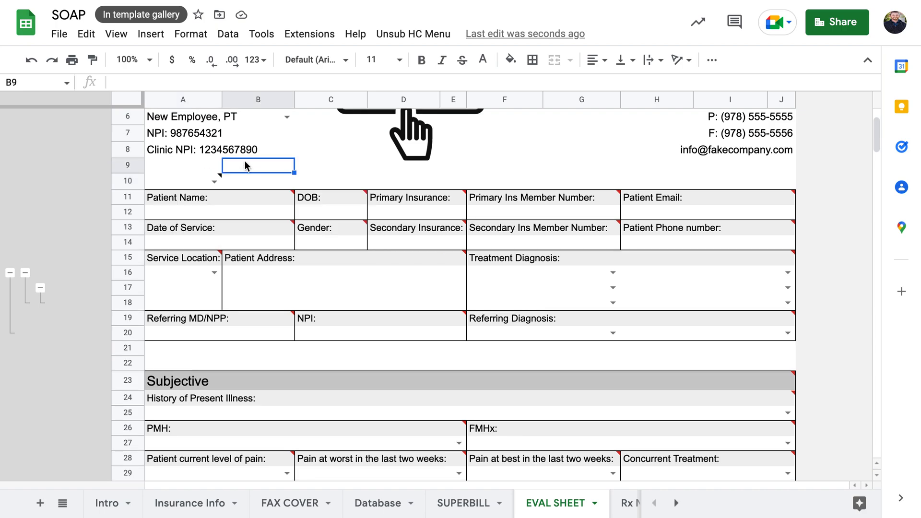
click(248, 195)
right_click(248, 195)
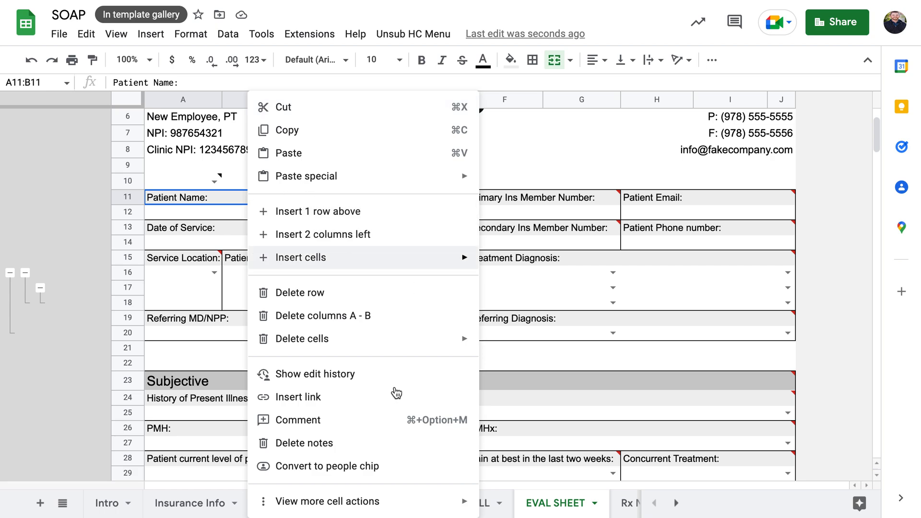
mouse_move(355, 501)
click(534, 415)
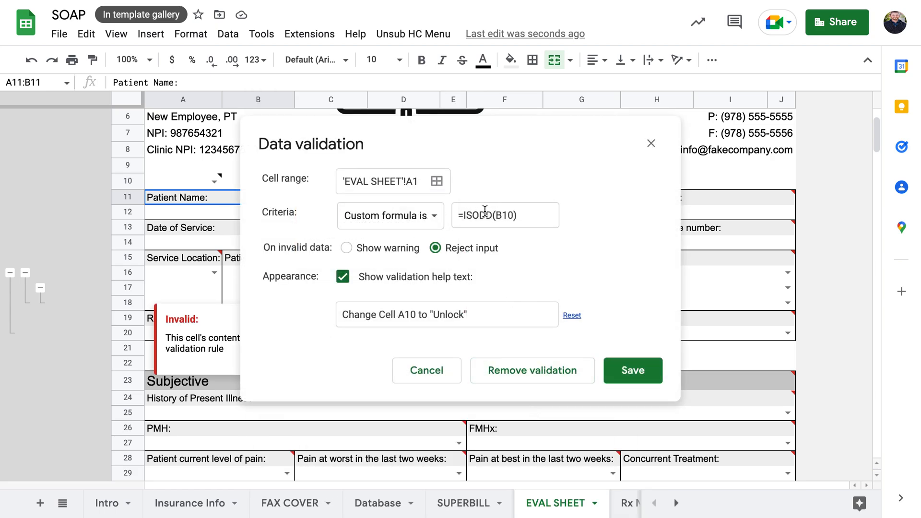
click(479, 217)
click(459, 215)
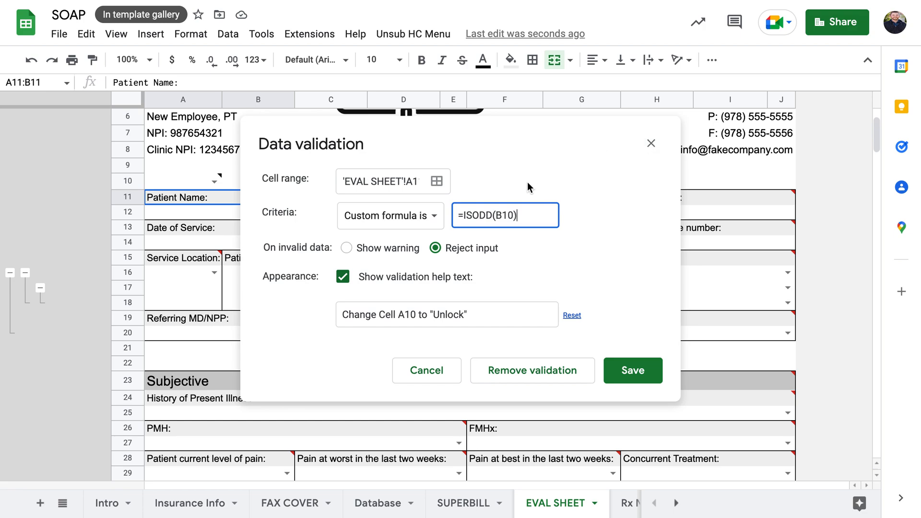
drag(465, 217, 508, 218)
click(521, 216)
drag(576, 144, 659, 148)
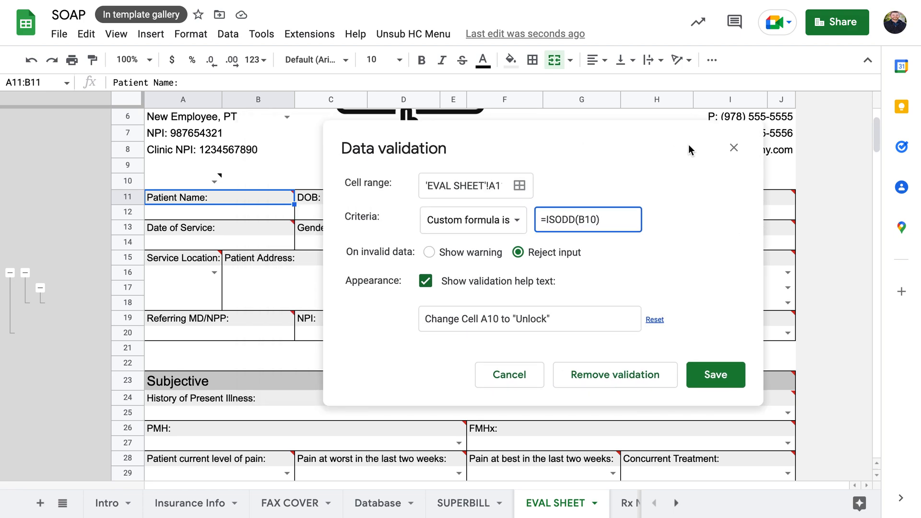
click(733, 148)
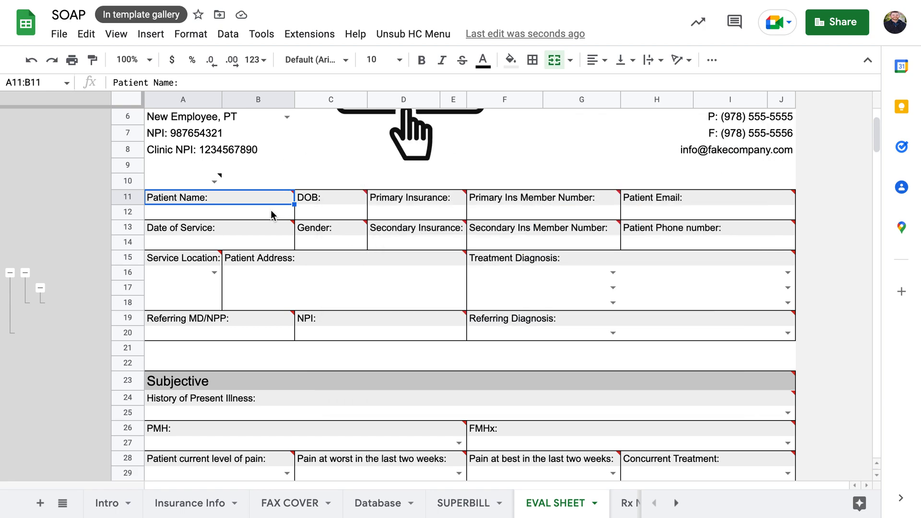
text(asdf)
key(Return)
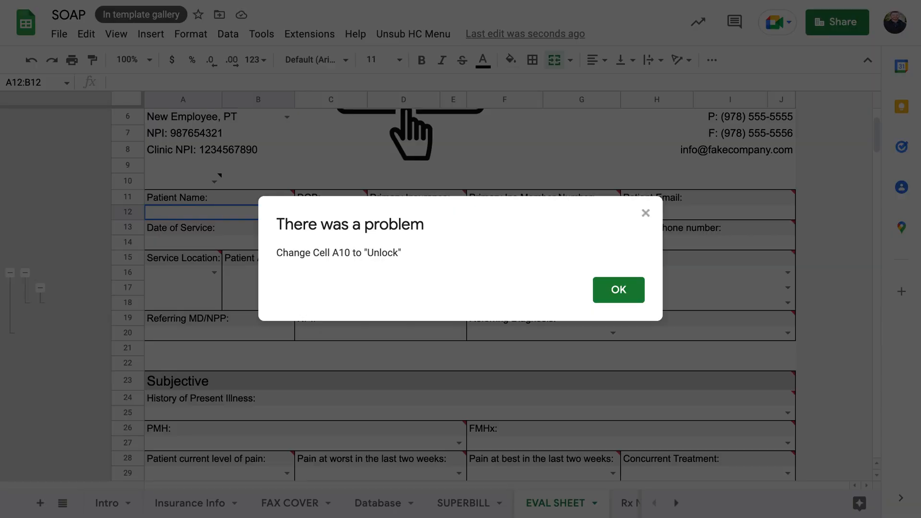
key(Return)
click(215, 181)
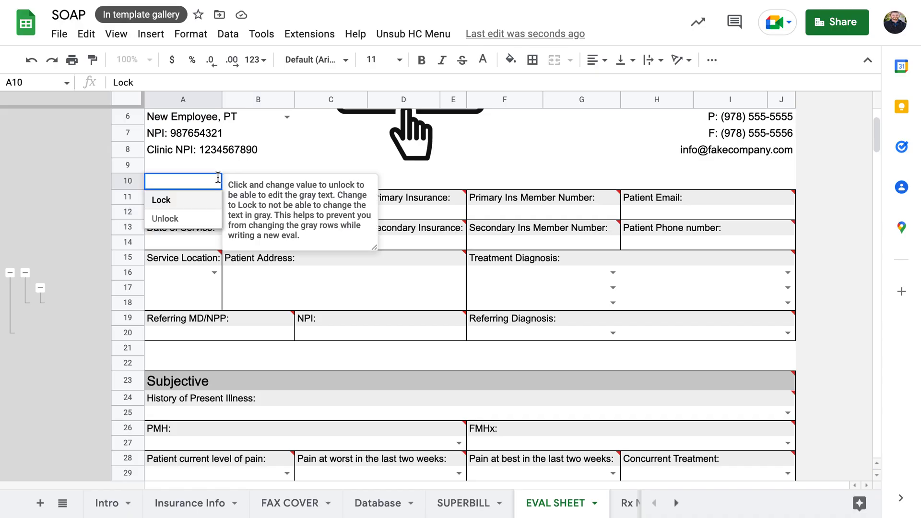
click(194, 219)
click(205, 214)
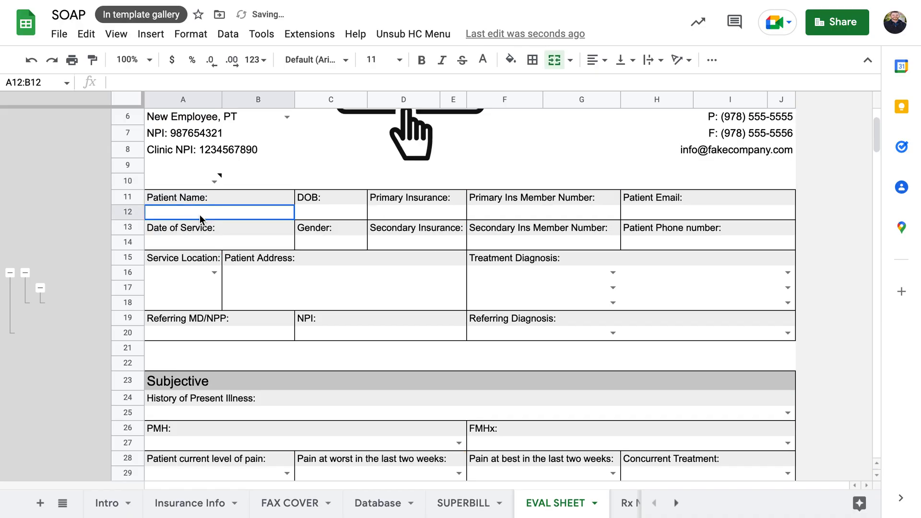
click(260, 179)
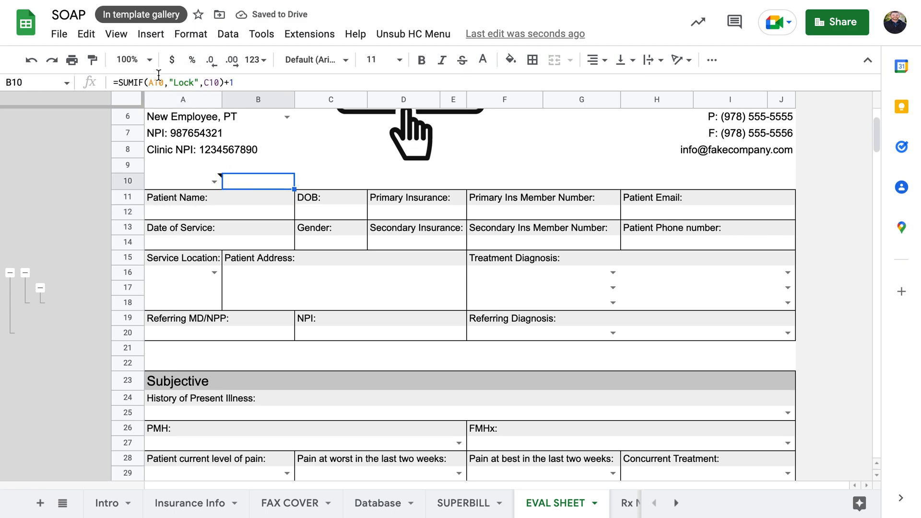
click(215, 183)
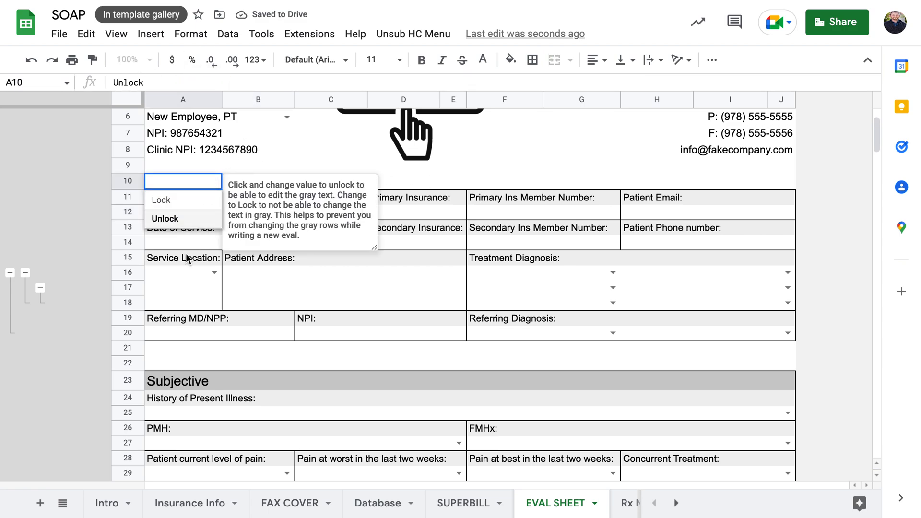
click(186, 200)
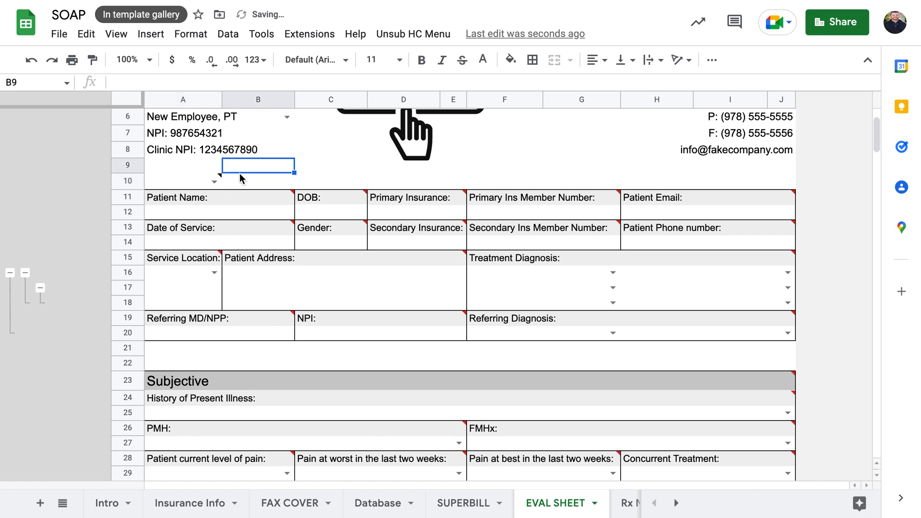
click(182, 181)
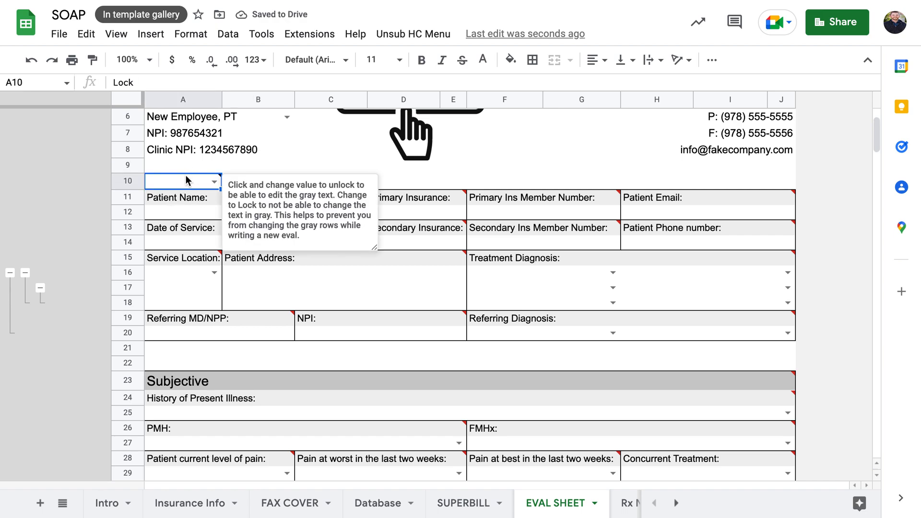
Make A10's text black, toggle it to Unlock and back to Lock, then undo
right_click(190, 183)
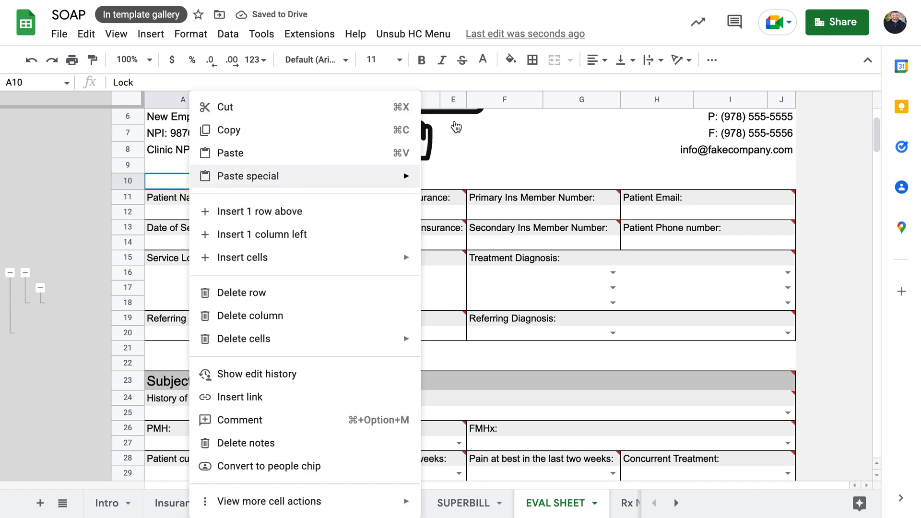
click(484, 59)
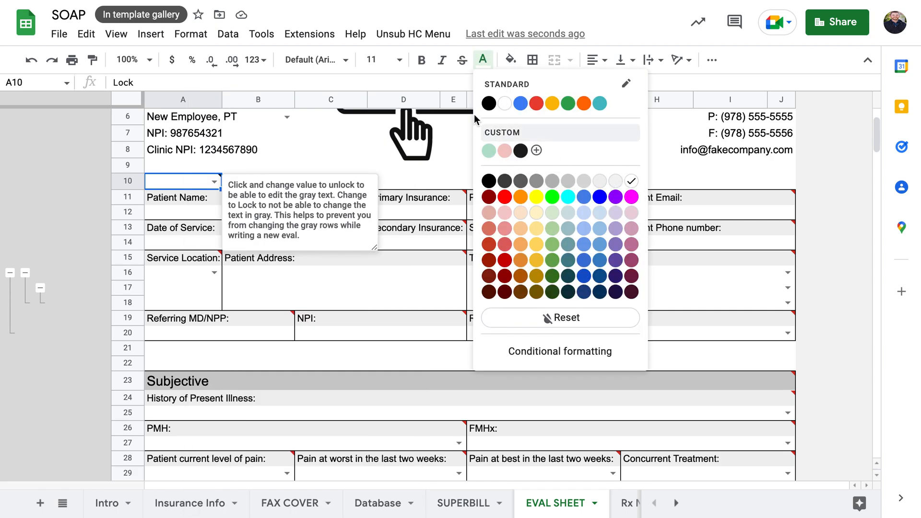
click(489, 103)
click(214, 181)
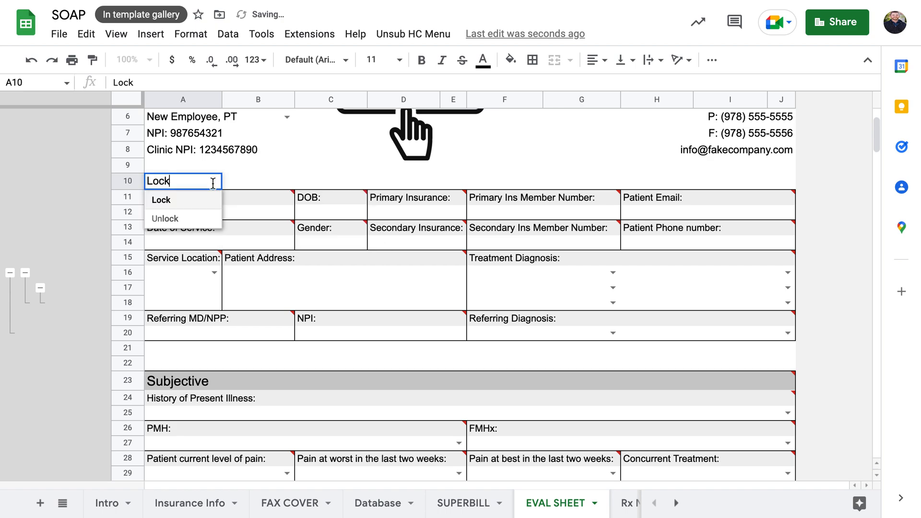
click(191, 218)
click(214, 182)
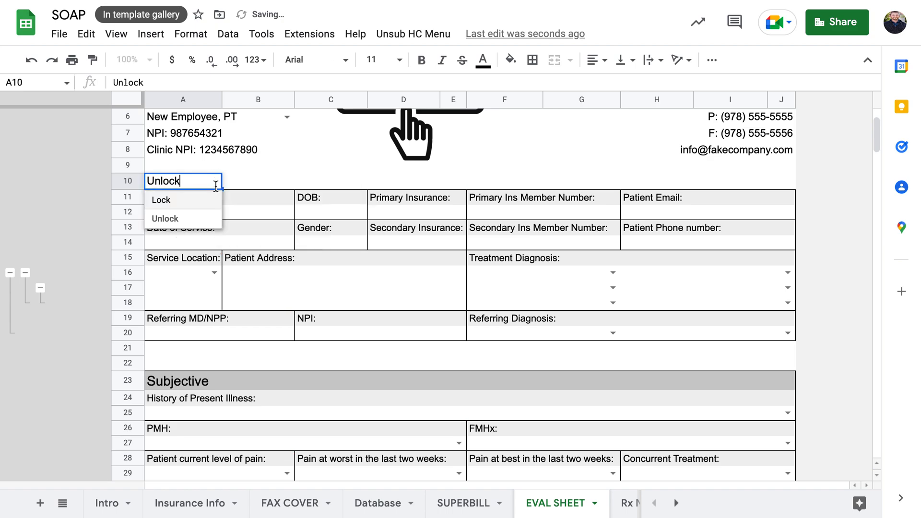
click(196, 198)
key(ctrl+z)
key(ctrl+z)
key(ctrl+z)
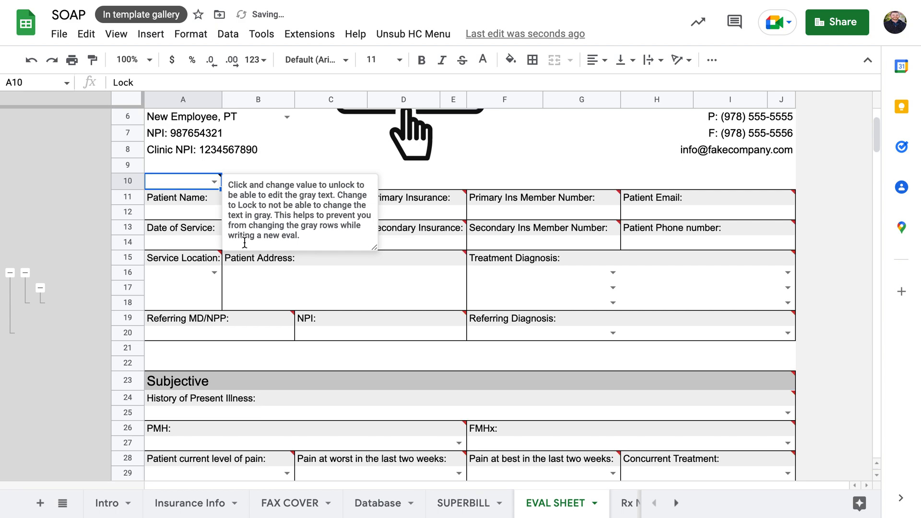
View the criteria types in A10's validation rule, then select checkbox cell G3
right_click(203, 189)
mouse_move(309, 501)
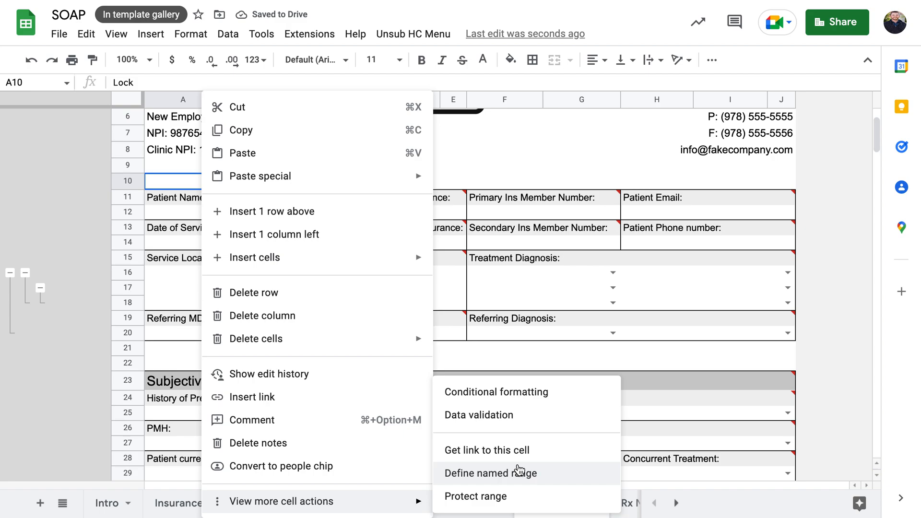
click(513, 425)
click(405, 227)
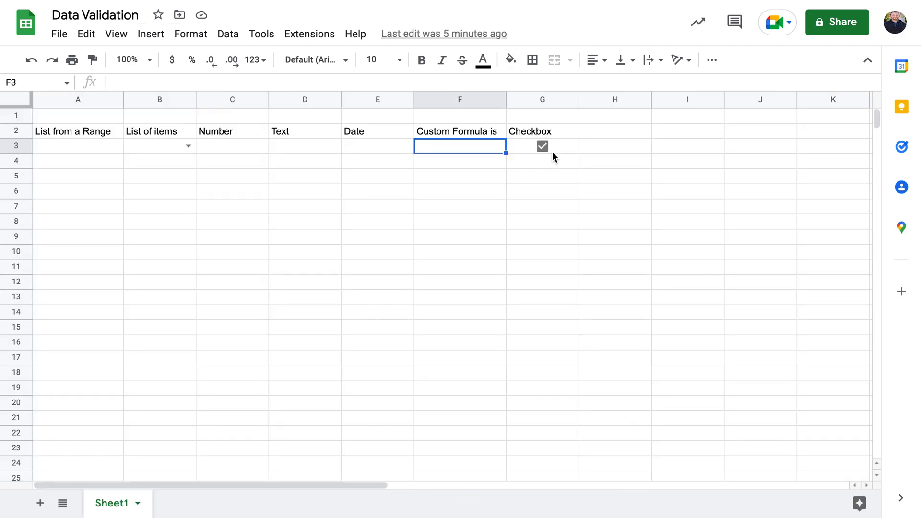
click(552, 151)
Toggle G3's checkbox, set its text colour to black, and leave it unticked (FALSE)
click(545, 146)
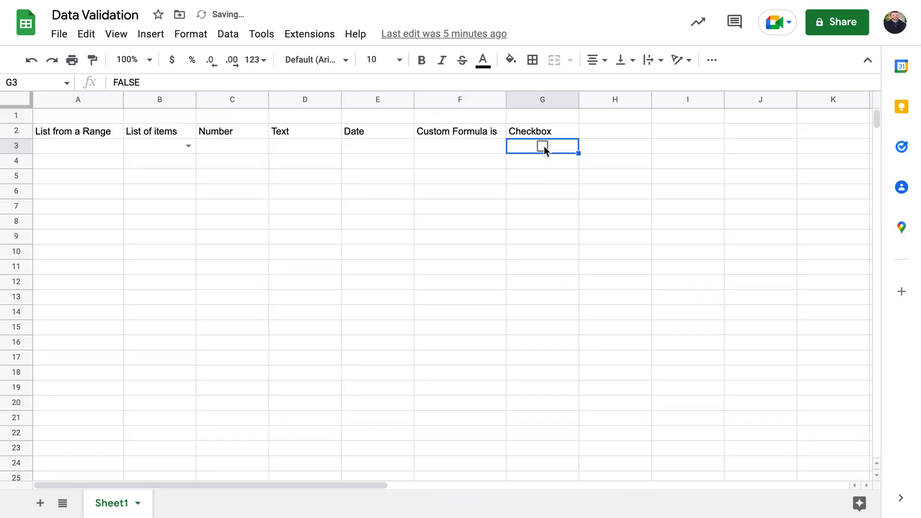
click(541, 148)
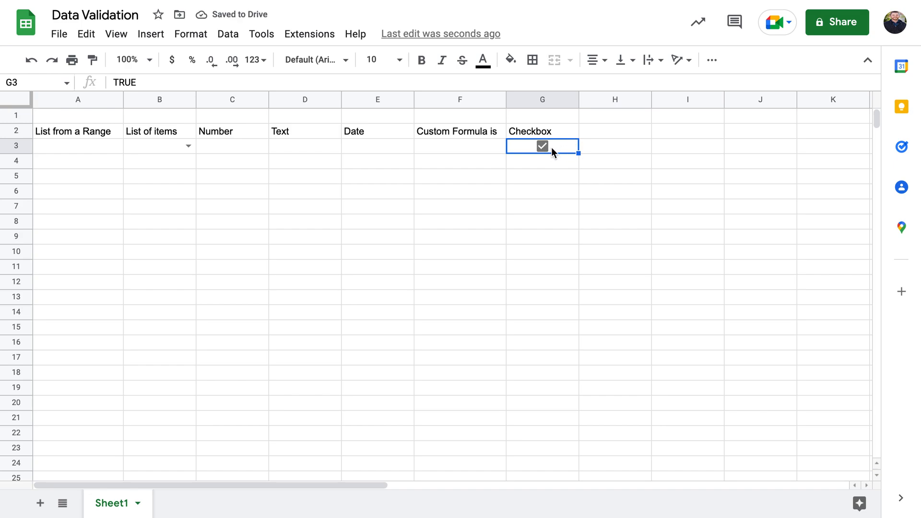
click(484, 63)
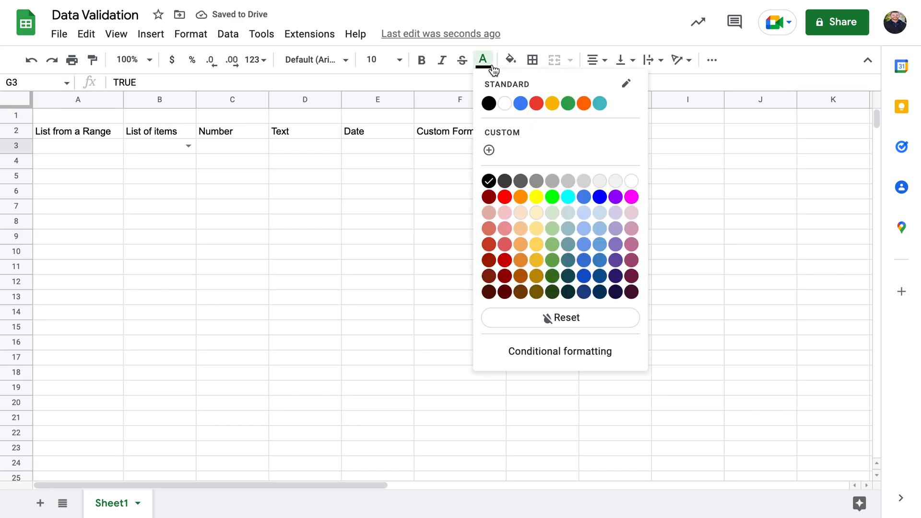
click(489, 104)
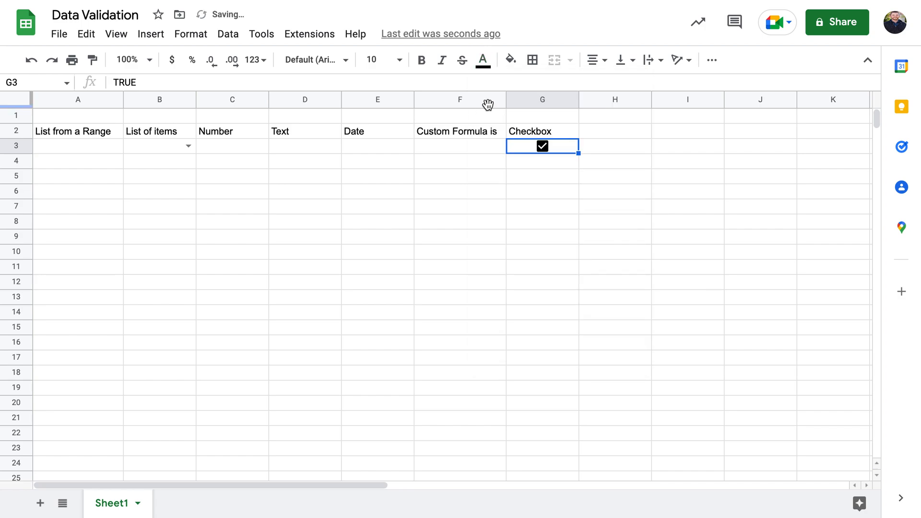
click(567, 182)
click(558, 146)
click(542, 146)
click(484, 62)
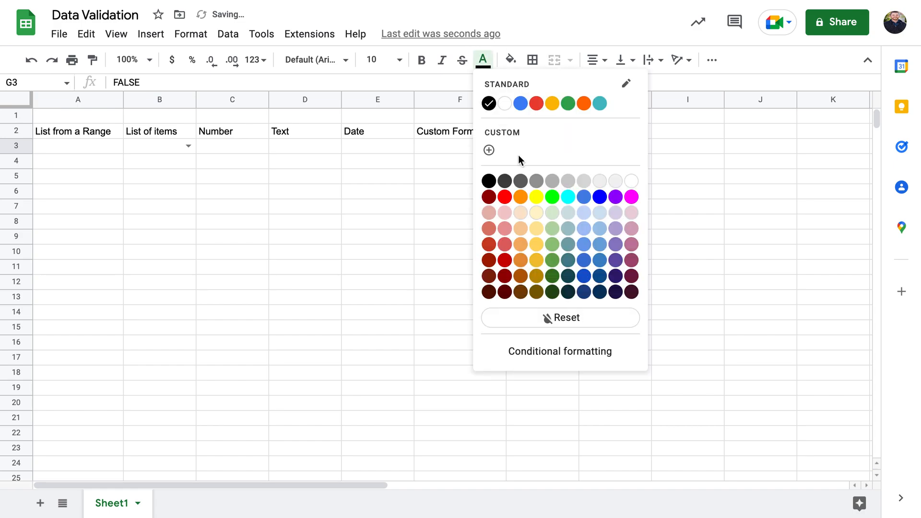
click(684, 166)
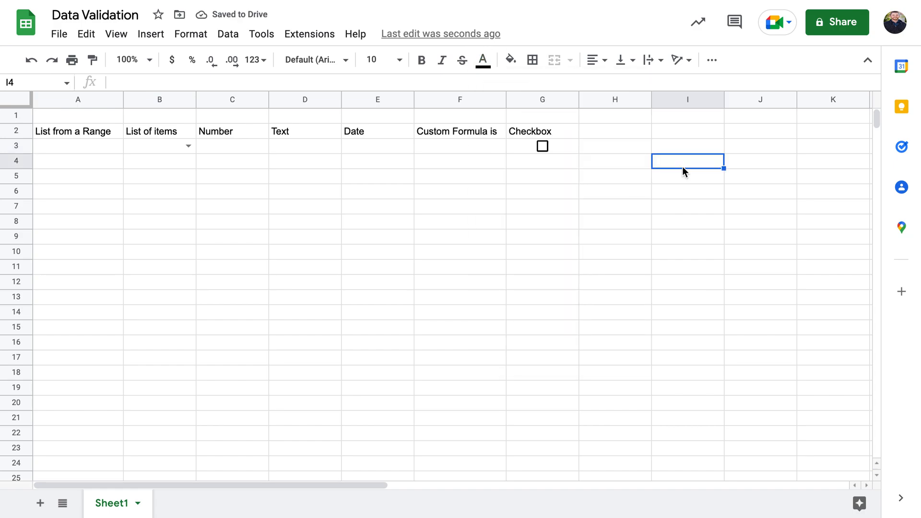
click(563, 154)
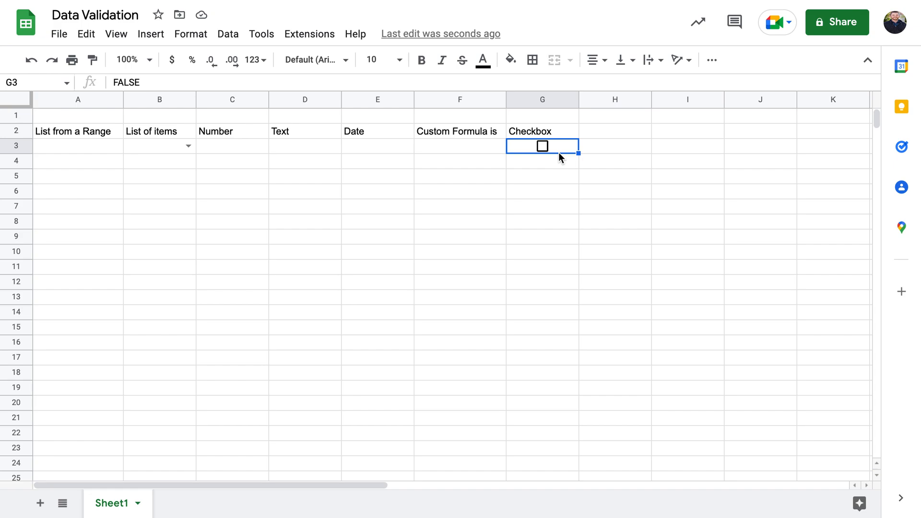